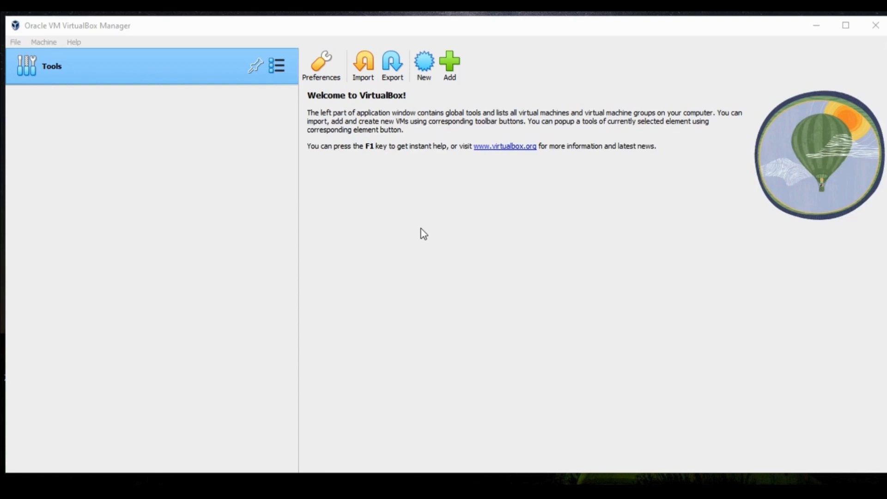
- Begin a new virtual machine named 'ubuntu' as a Linux Ubuntu (64-bit) guest
left_click(426, 64)
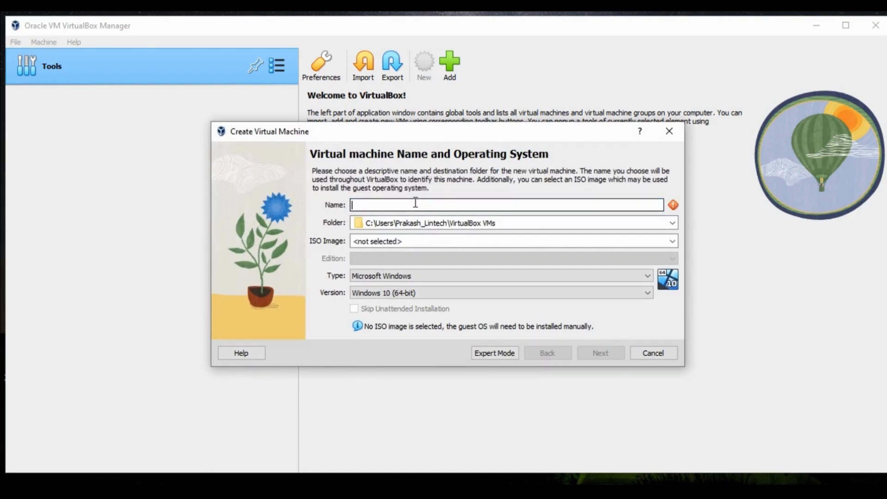
type("u")
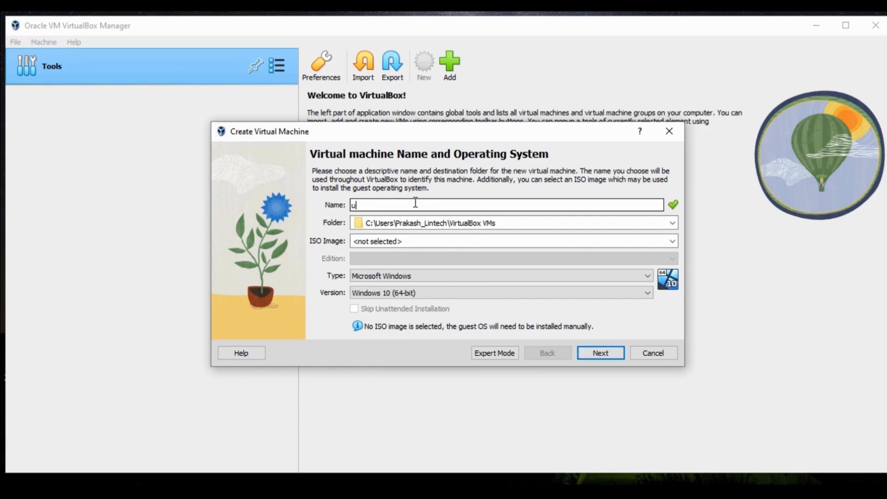
type("buntu")
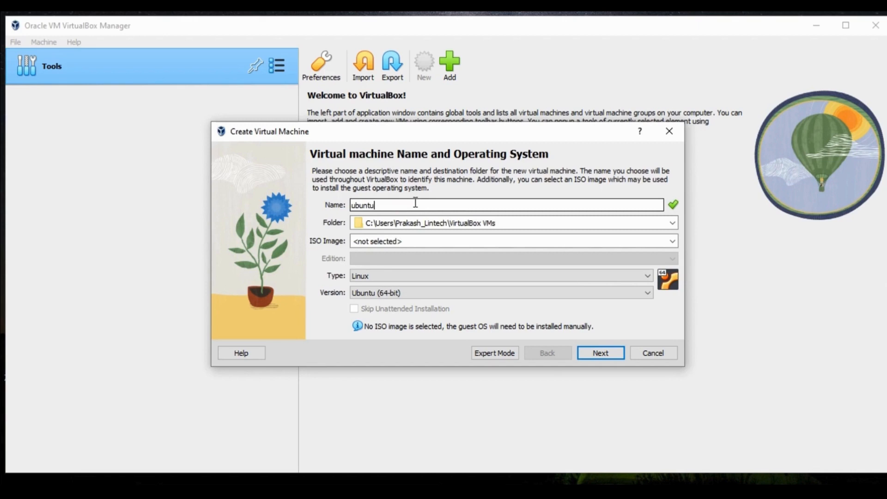
left_click(673, 223)
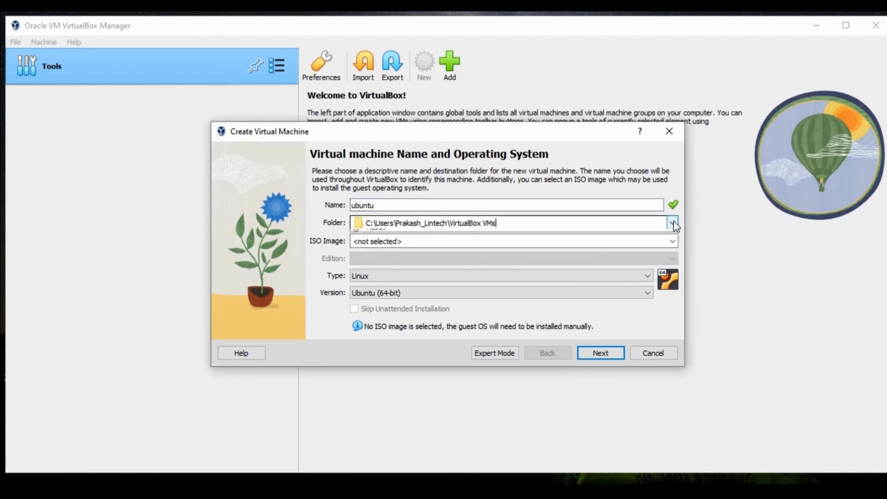
- Browse for another storage folder and delete the old ubuntuhdd folder
left_click(576, 246)
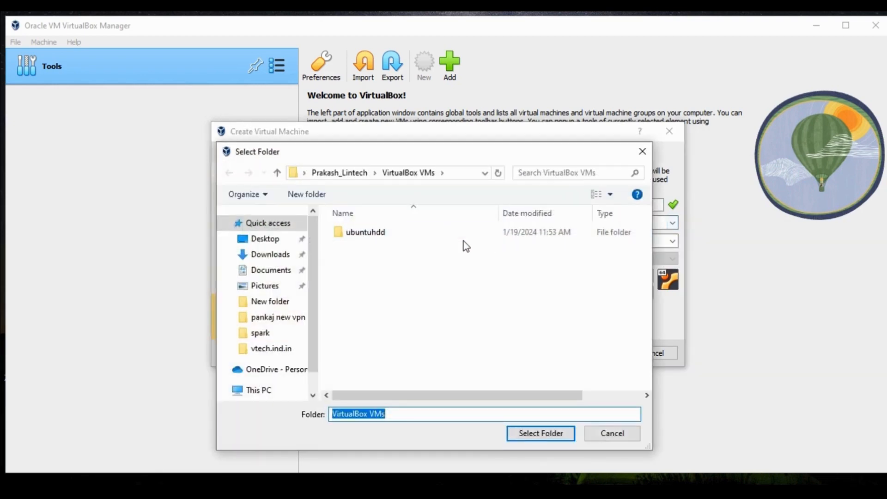
left_click(423, 236)
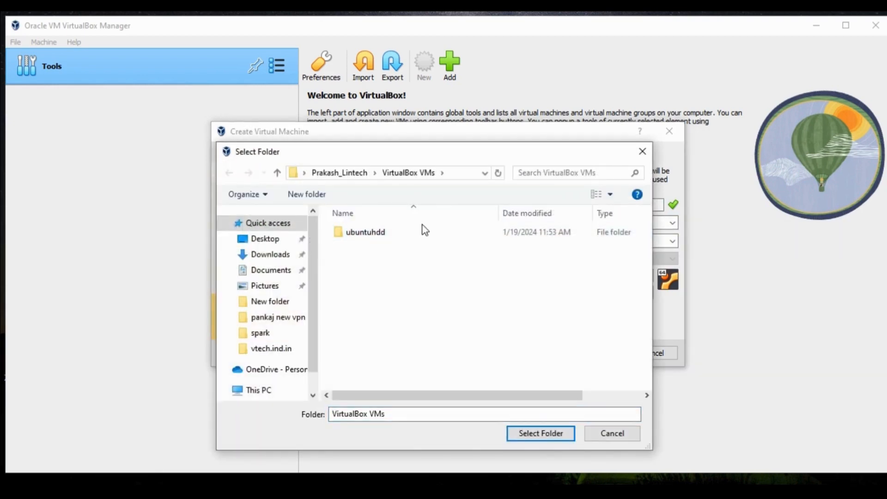
right_click(406, 234)
left_click(429, 254)
left_click(402, 238)
right_click(402, 237)
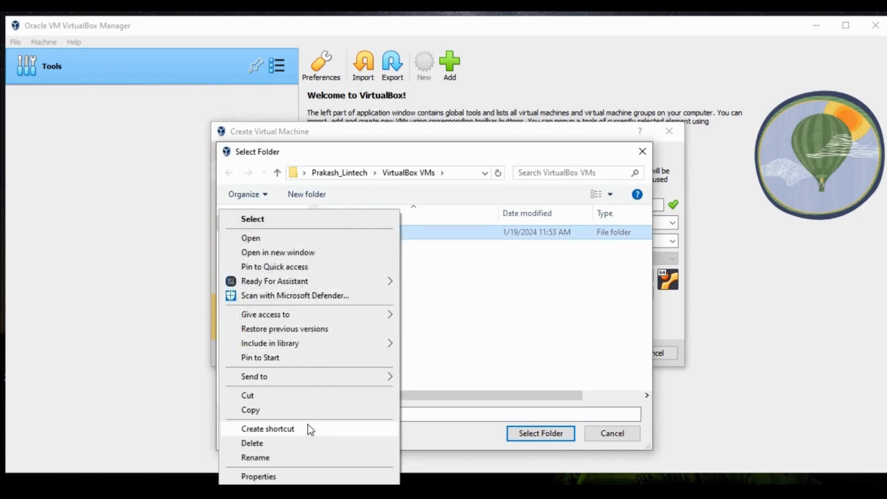
left_click(305, 444)
- Create a new folder named ubuntu22 and select it as the VM's storage folder
right_click(438, 263)
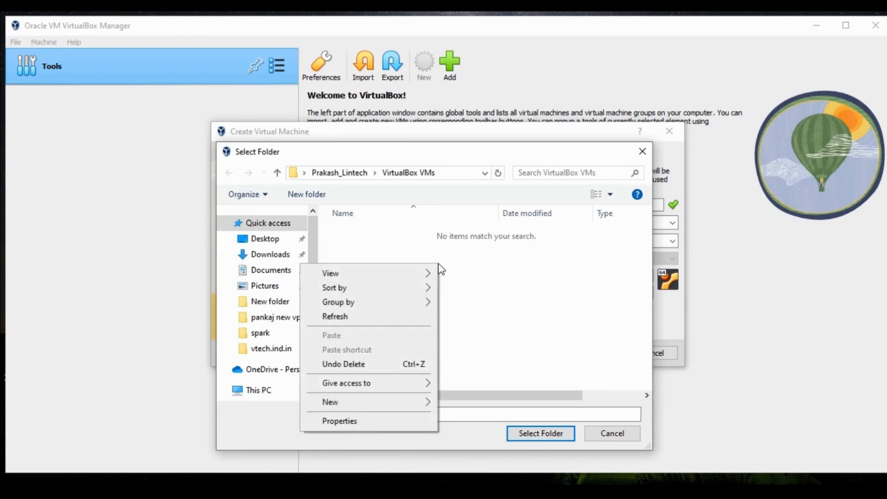
mouse_move(378, 408)
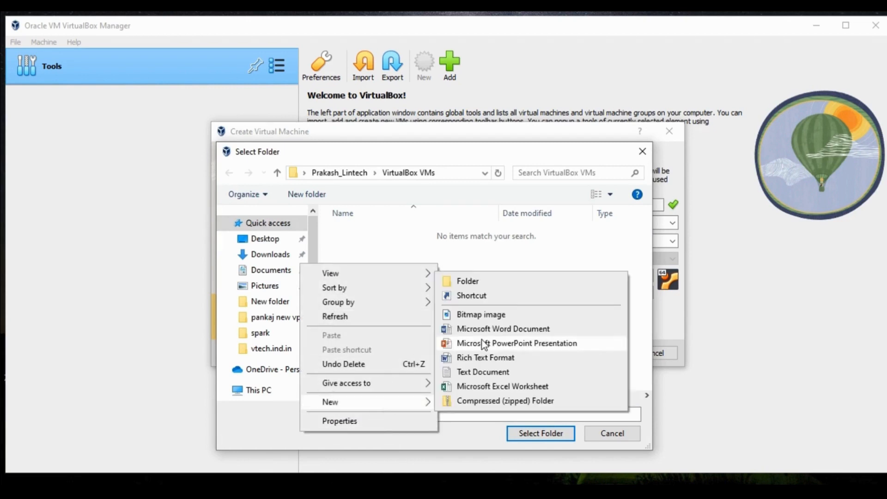
left_click(491, 281)
type("ub")
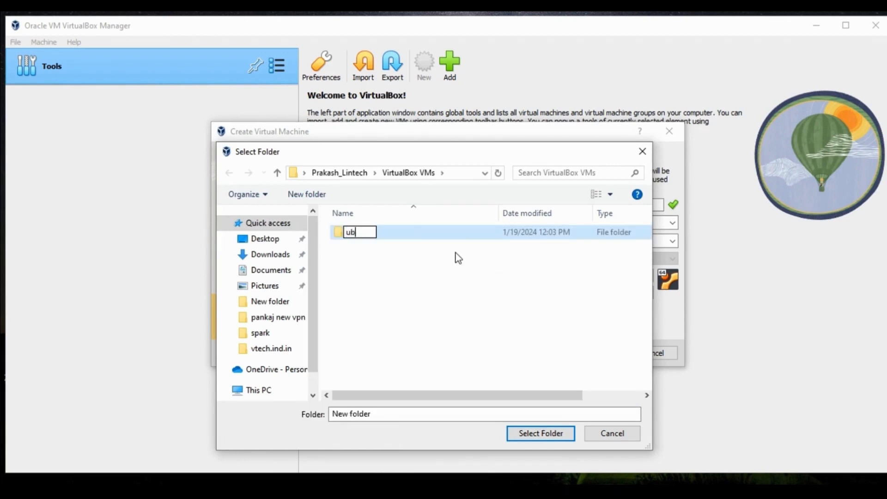
type("untu22")
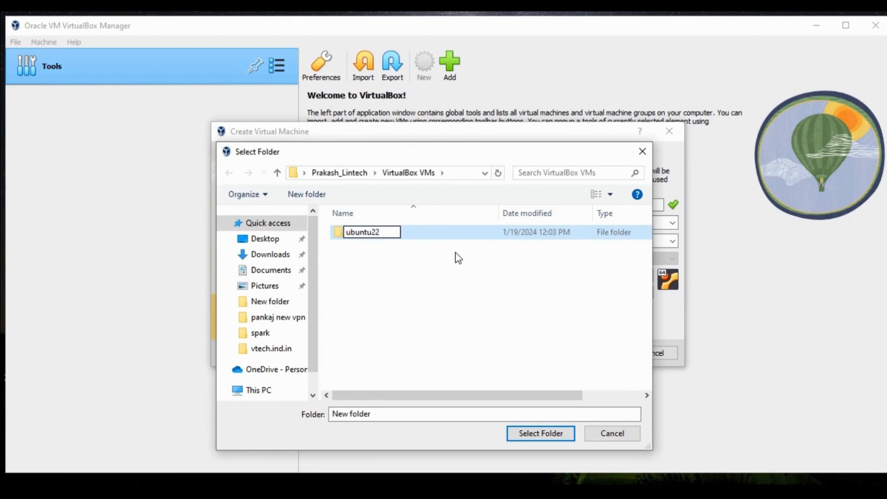
key("Return")
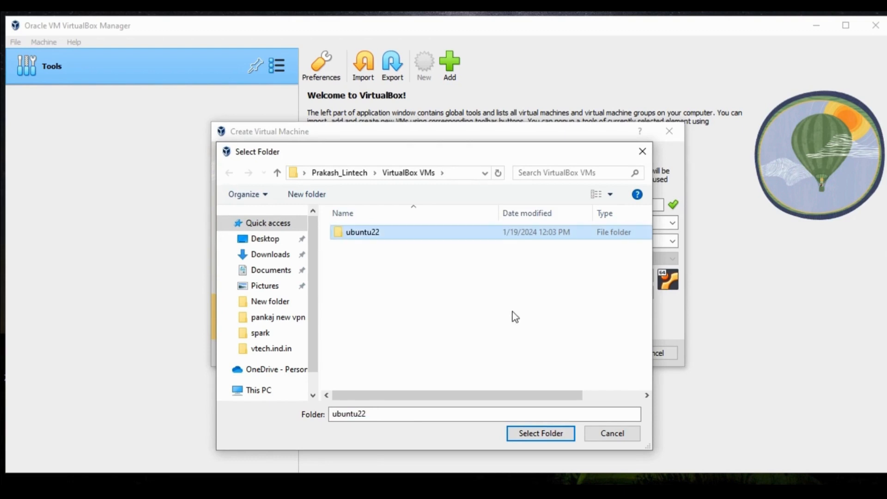
left_click(530, 433)
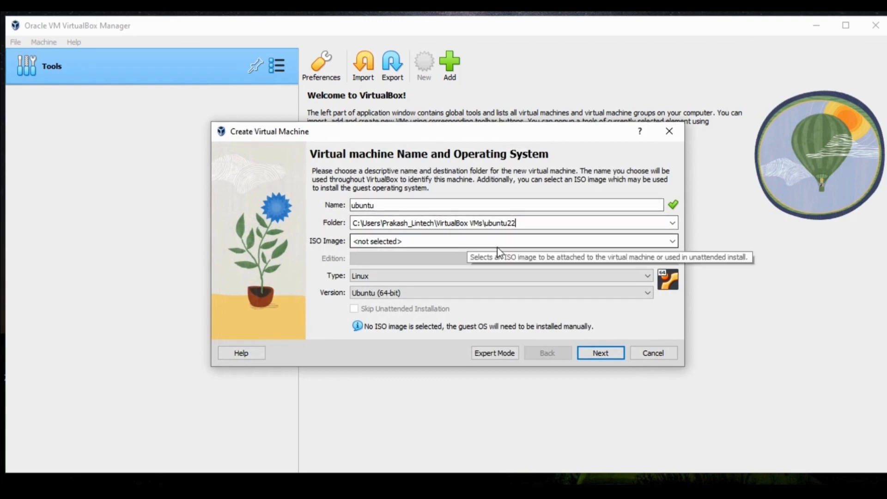
- Leave the ISO image empty, keep type Linux and version Ubuntu (64-bit), and continue
left_click(672, 241)
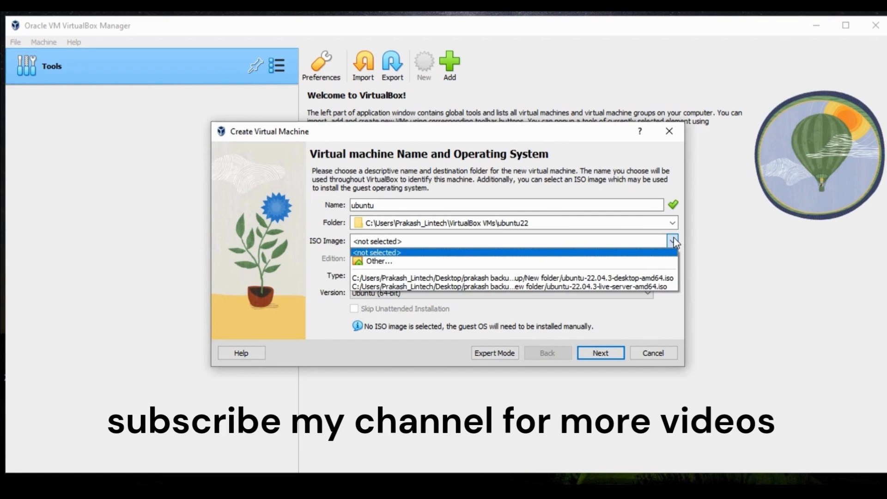
left_click(673, 240)
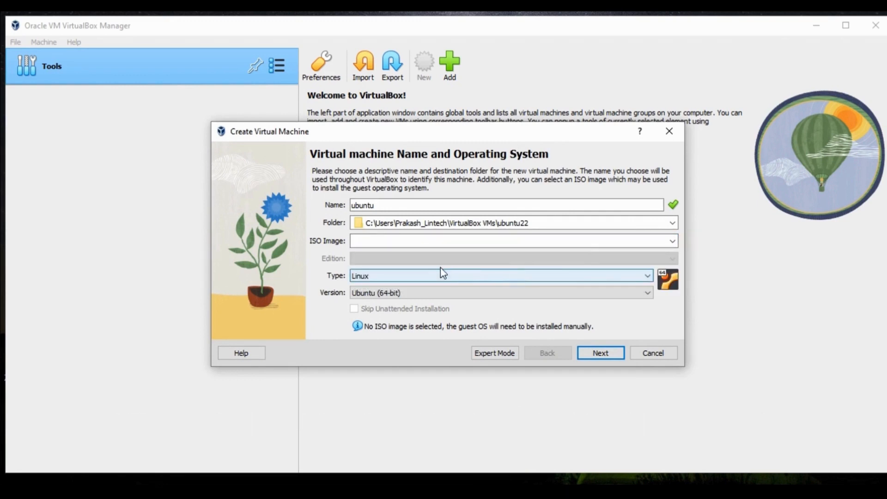
left_click(492, 279)
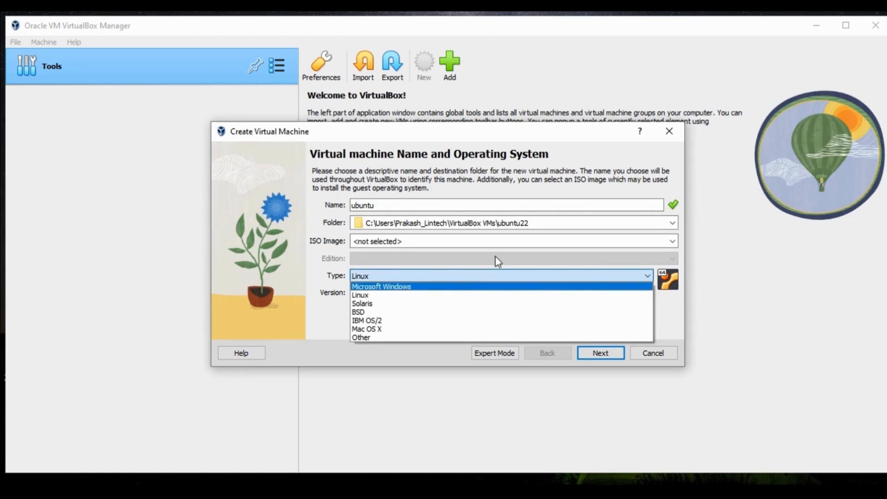
left_click(647, 296)
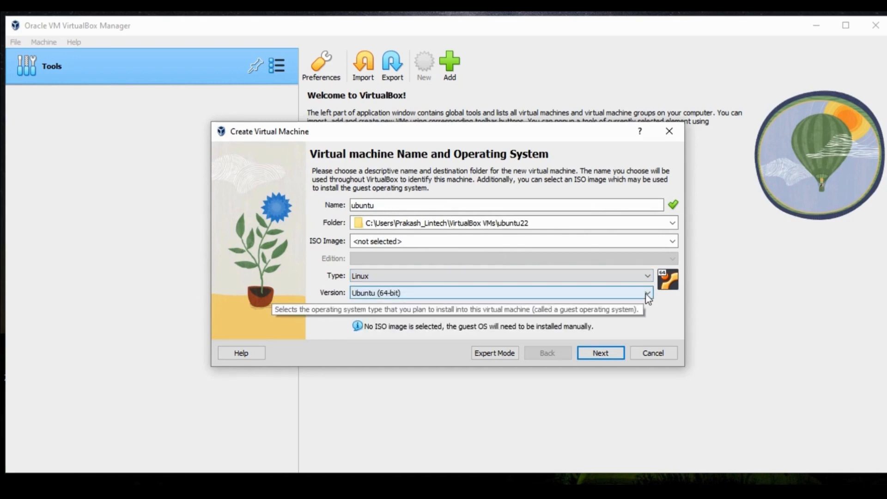
left_click(647, 294)
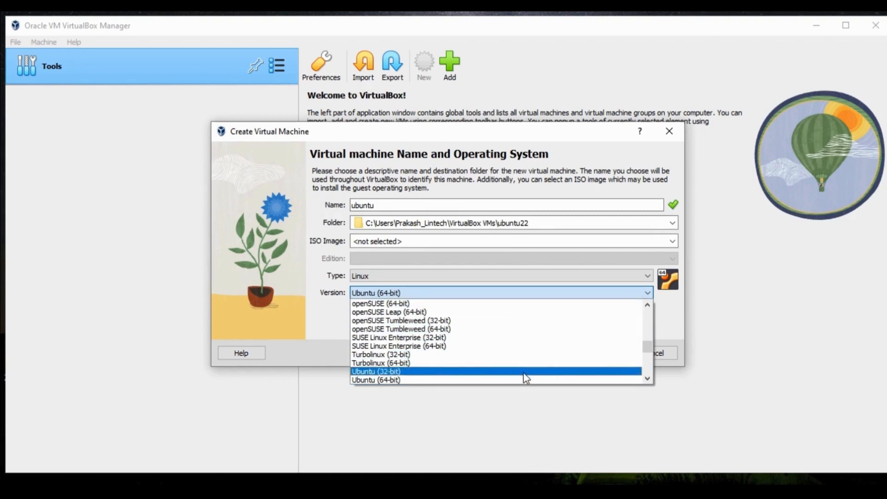
left_click(664, 305)
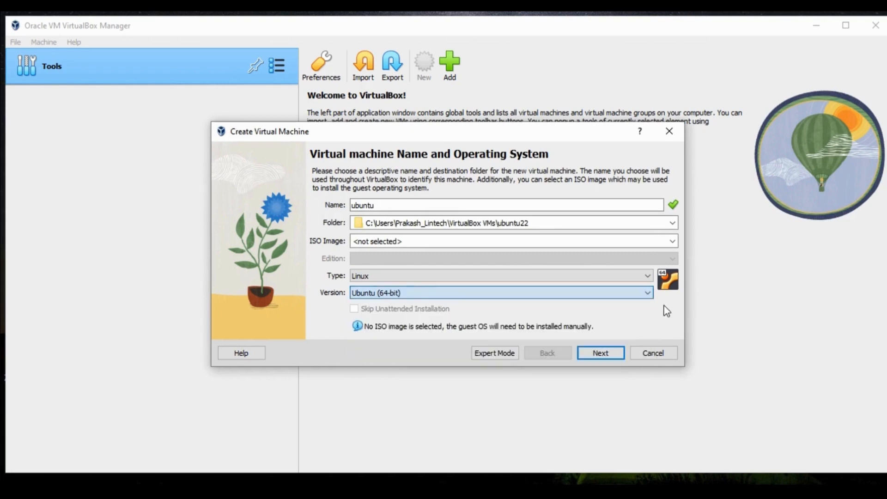
left_click(594, 351)
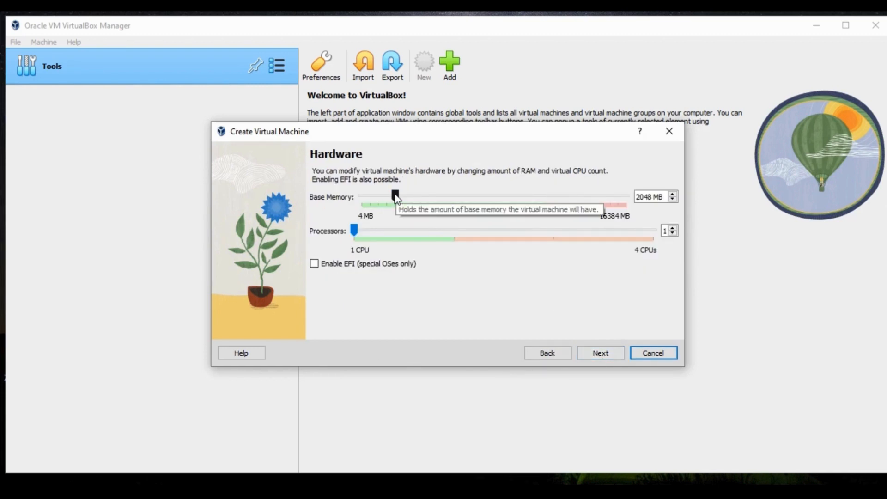
- Set base memory to 5060 MB and processors to 2, then continue to the hard disk step
left_click_drag(396, 198, 444, 203)
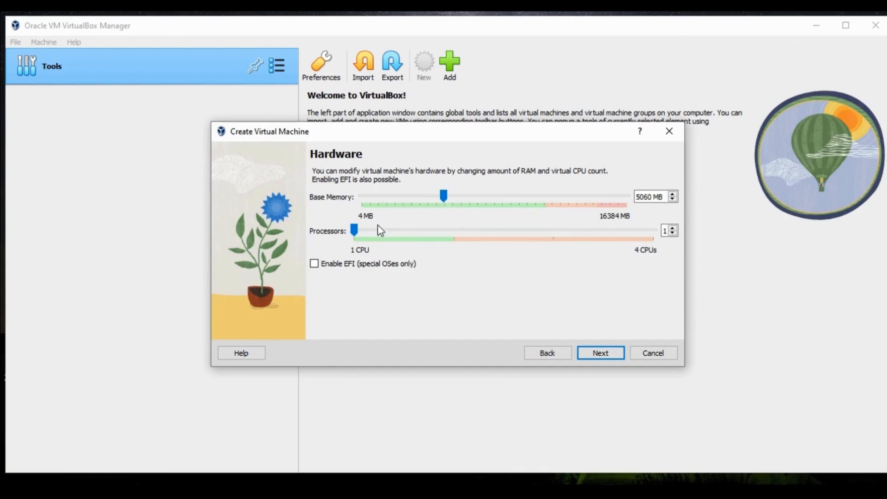
left_click_drag(357, 232, 445, 234)
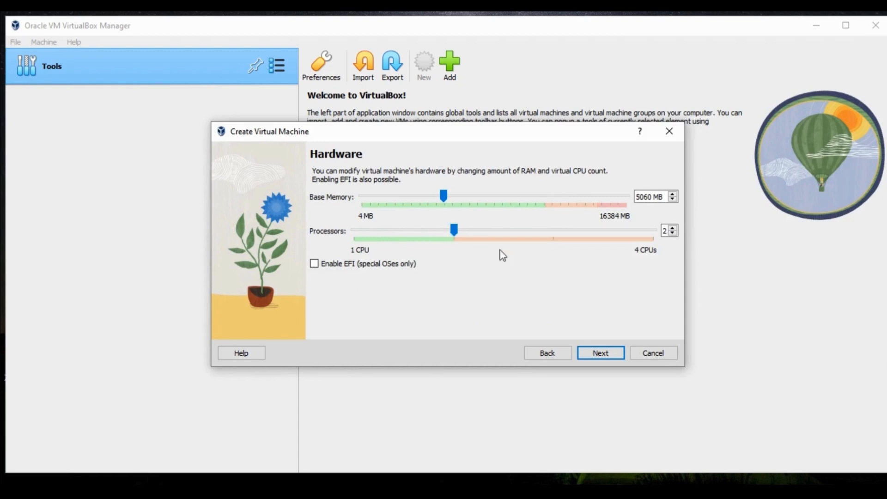
left_click(592, 352)
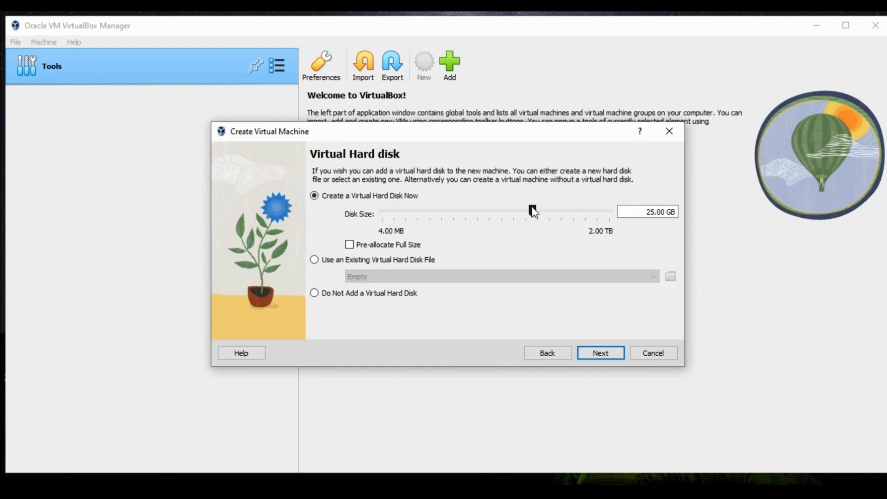
- Size the virtual disk at 40.55 GB and finish creating the ubuntu VM
left_click_drag(534, 211, 543, 214)
left_click(600, 352)
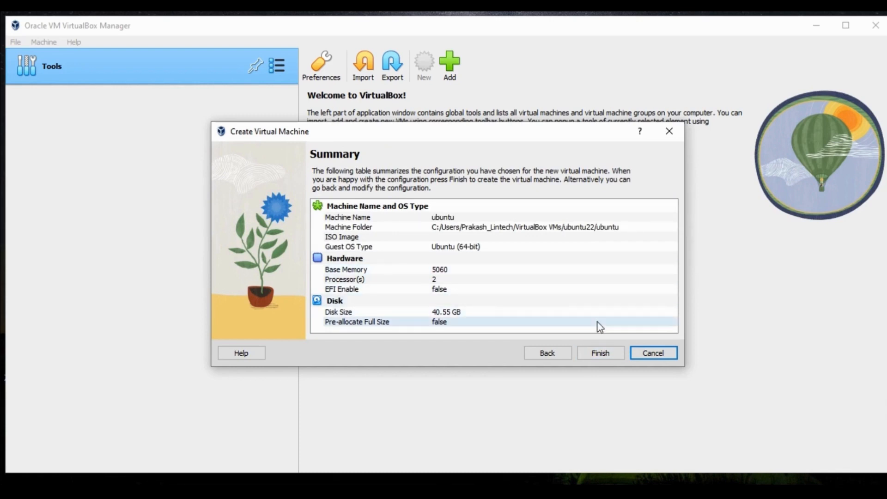
left_click(608, 354)
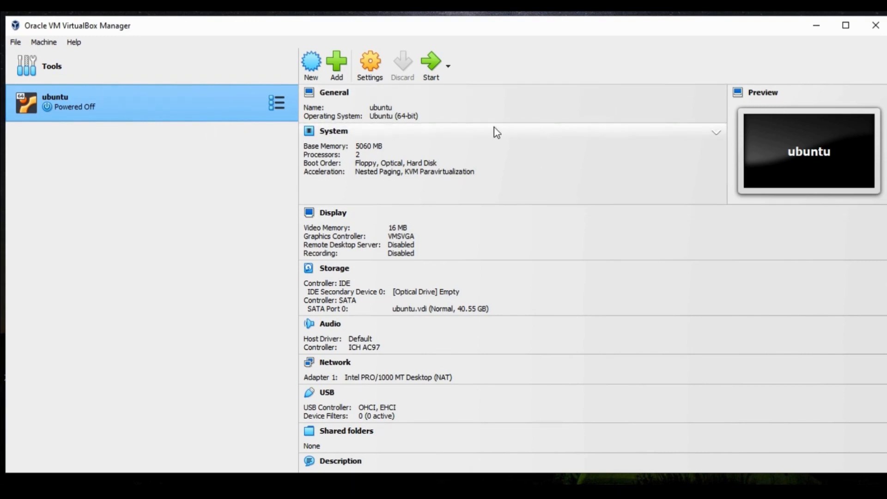
- Start the ubuntu VM, which reports no bootable medium found
left_click(431, 64)
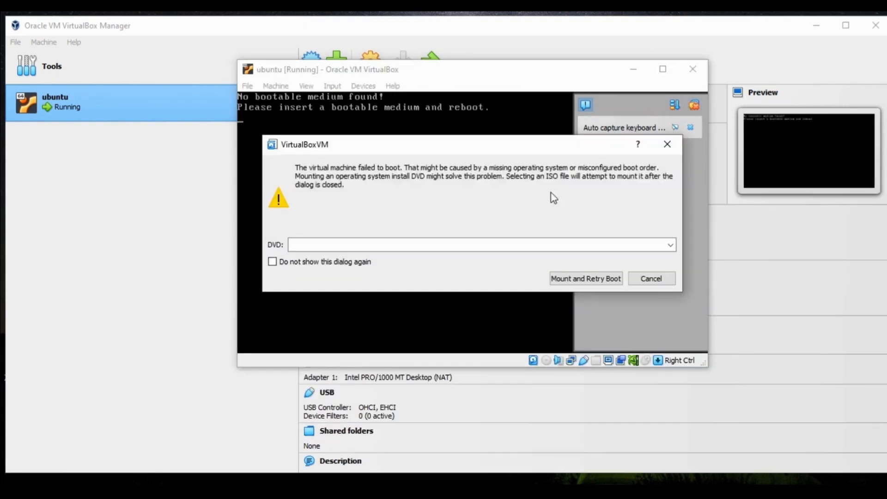
- Choose ubuntu-22.04.3-desktop-amd64.iso from the computer as the DVD to mount
left_click(670, 245)
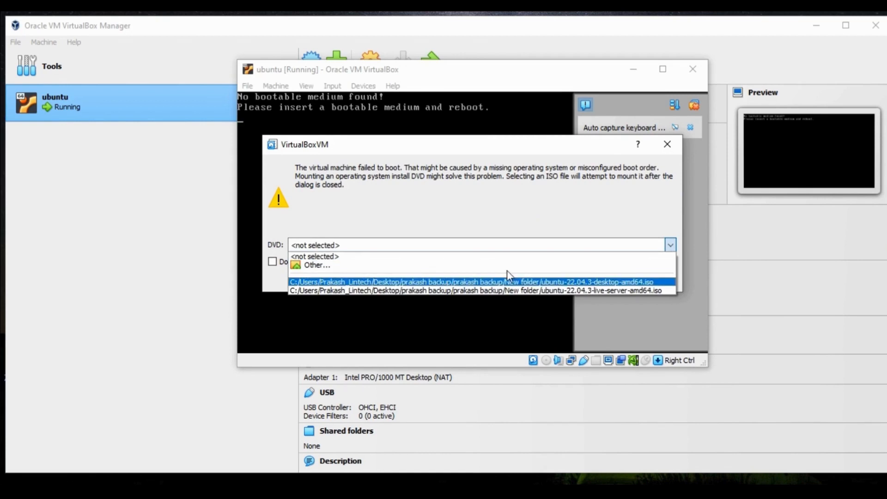
left_click(481, 268)
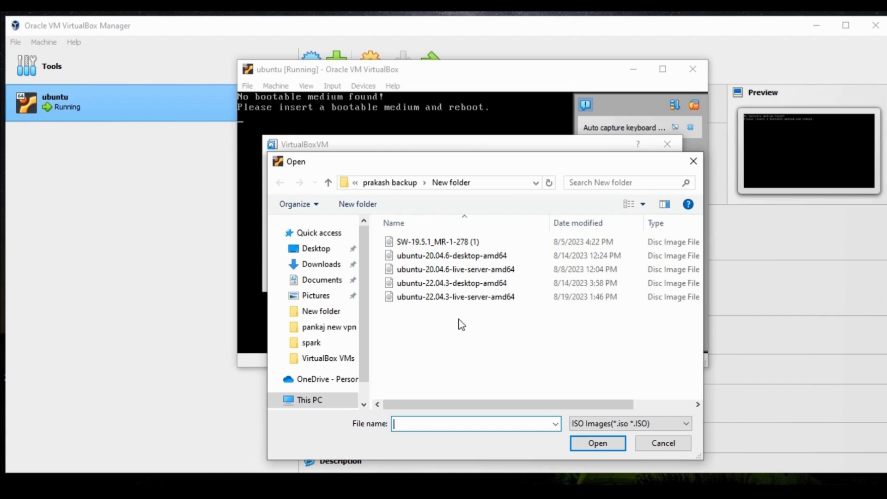
left_click(448, 284)
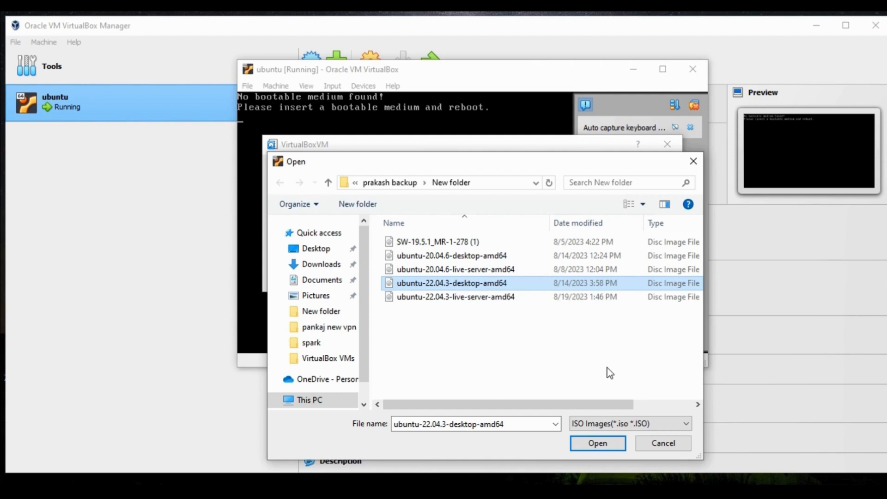
left_click(595, 444)
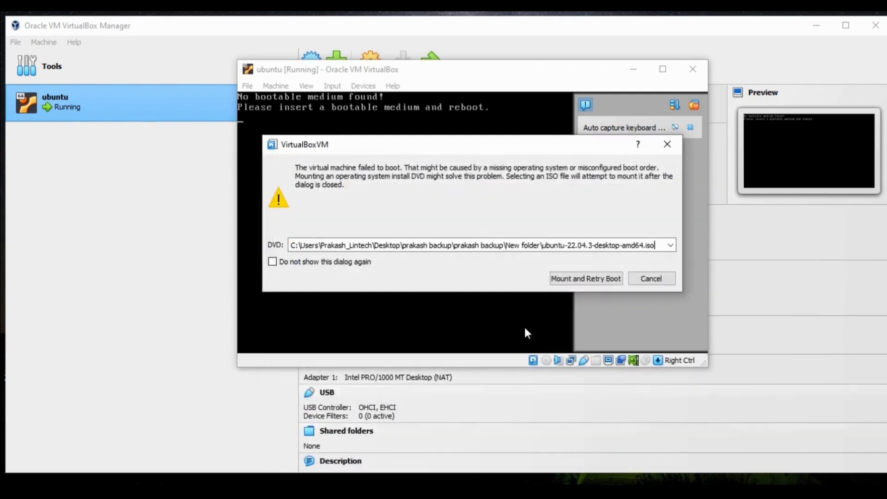
- Mount the ISO, retry the boot, and start Try or Install Ubuntu from GRUB
left_click(597, 277)
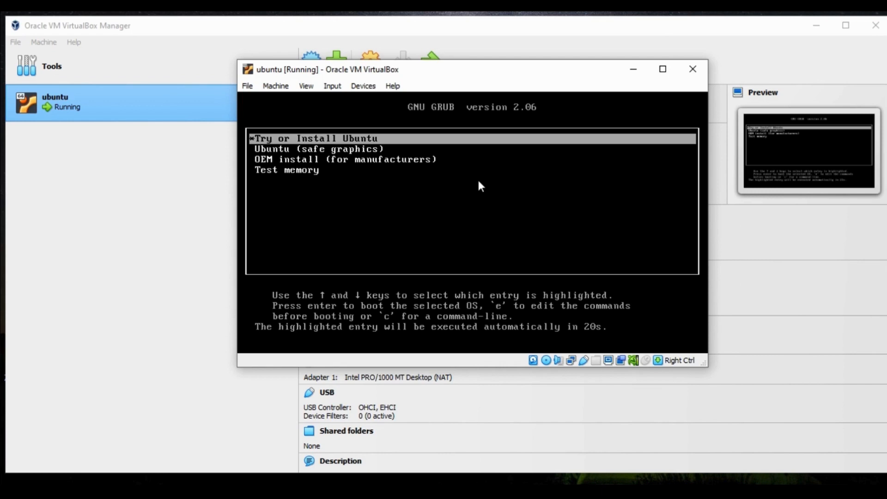
key("Return")
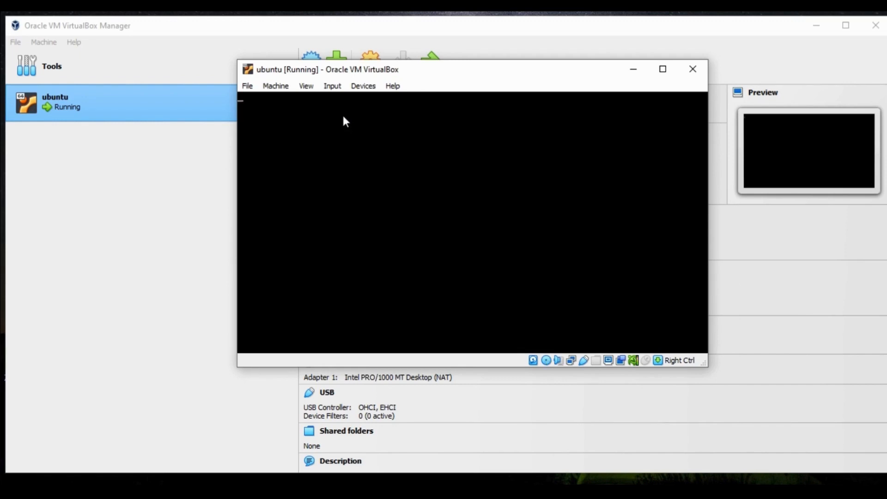
left_click(306, 87)
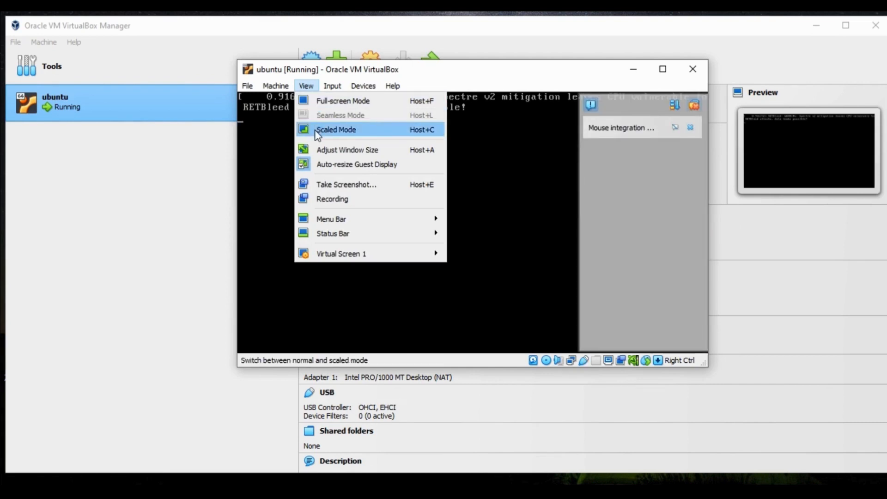
- Adjust the VM window size to its display, dismiss the mouse integration notice, and reposition it
left_click(352, 149)
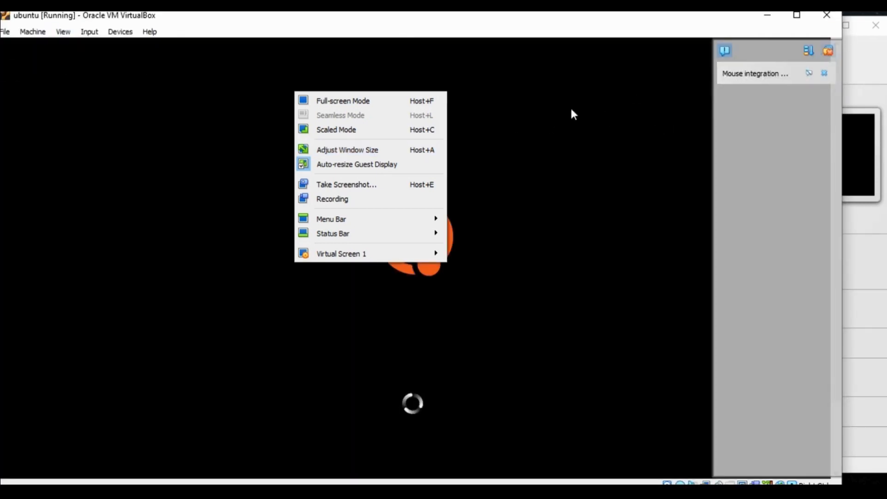
left_click(548, 121)
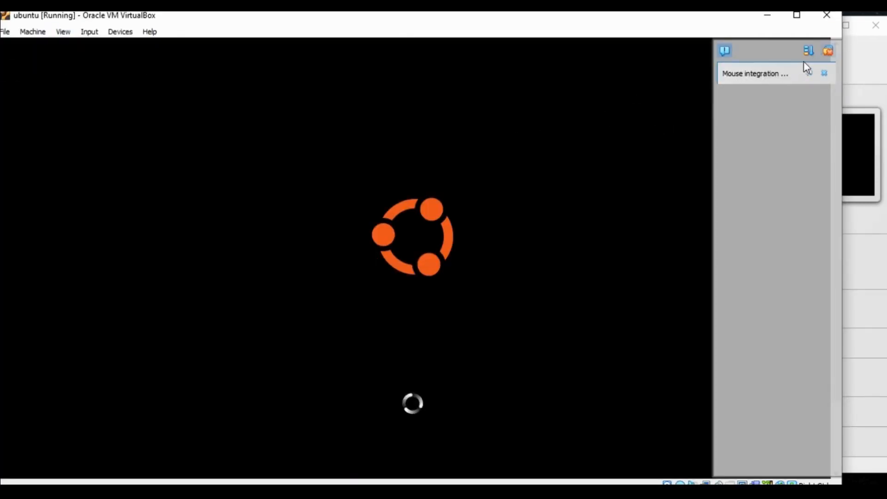
left_click(829, 48)
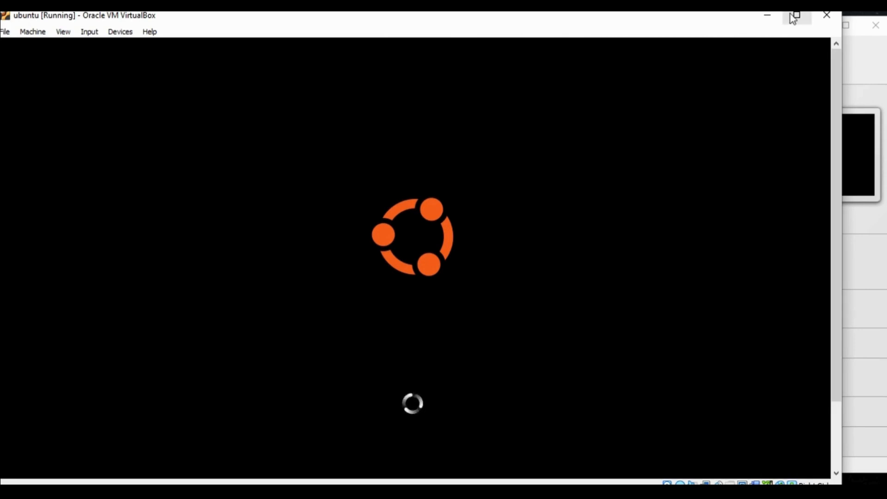
left_click_drag(729, 20, 771, 25)
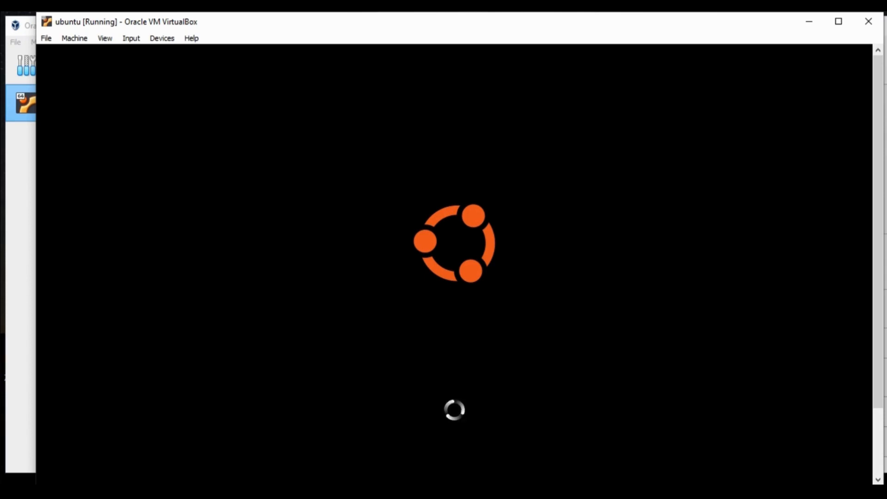
- Minimize VirtualBox Manager and maximize the ubuntu VM window
left_click(22, 215)
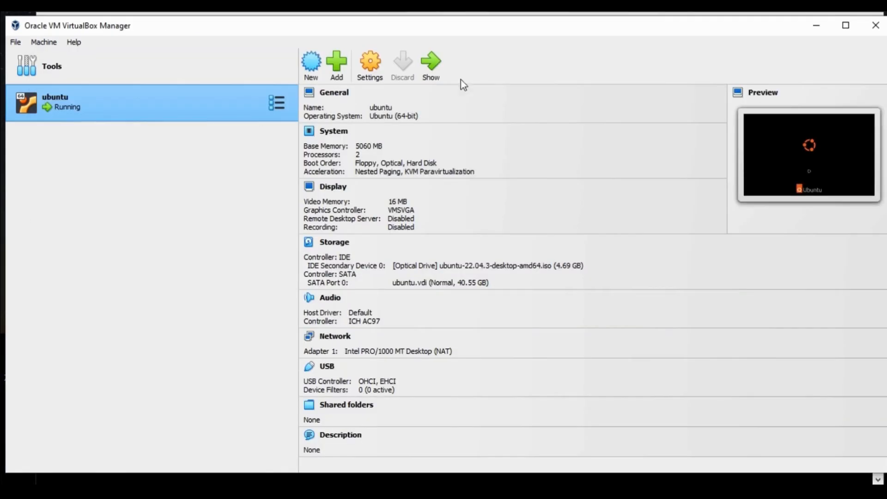
left_click(812, 29)
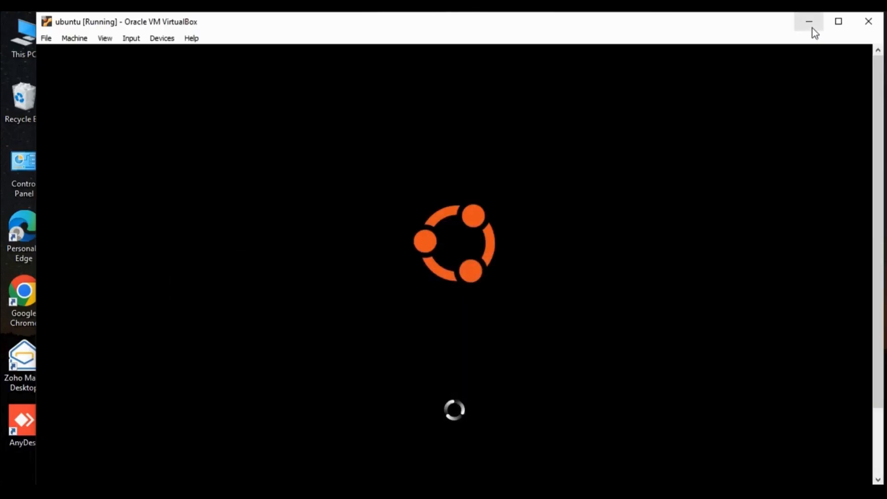
left_click(837, 21)
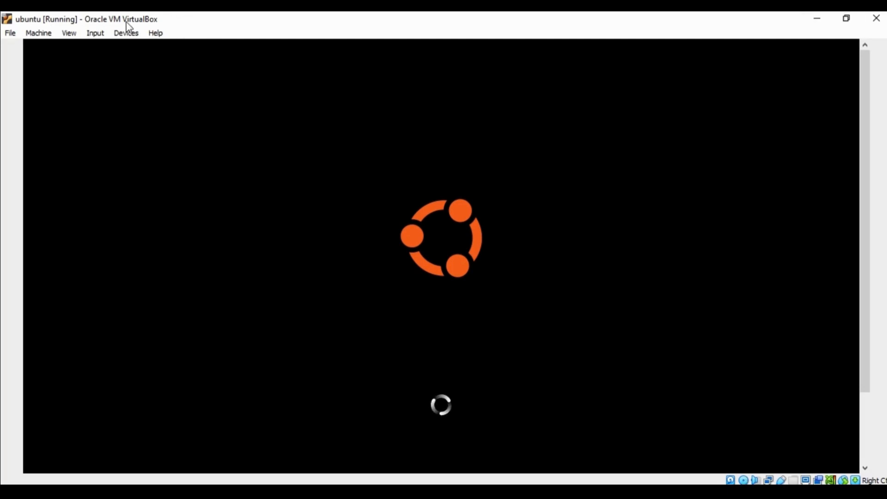
- Look through the VM window's View, File, Input and Devices menus, then return to VirtualBox Manager
left_click(70, 33)
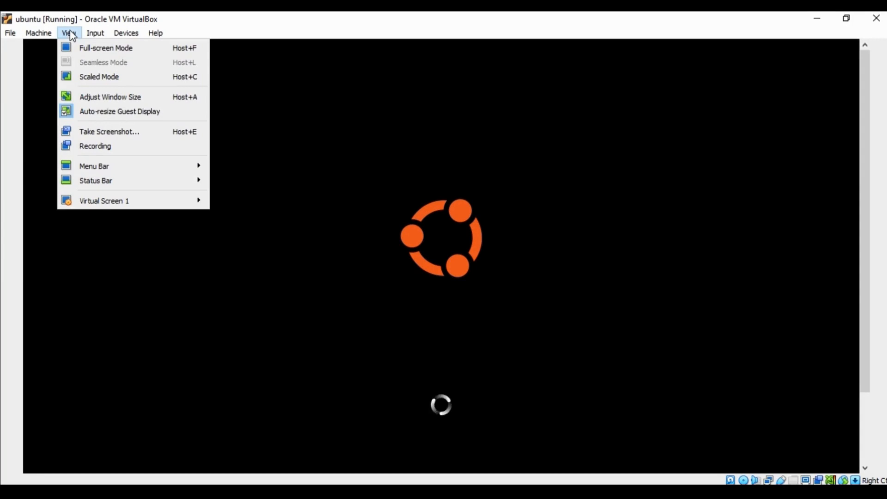
mouse_move(10, 36)
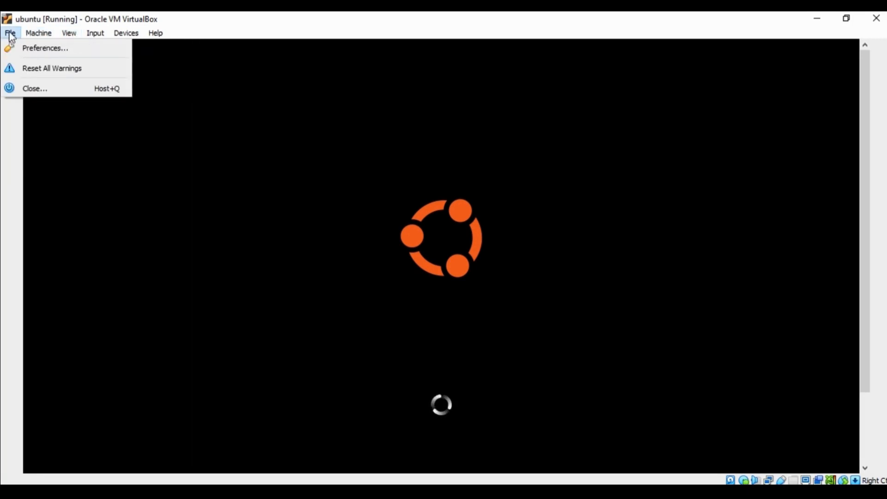
mouse_move(96, 34)
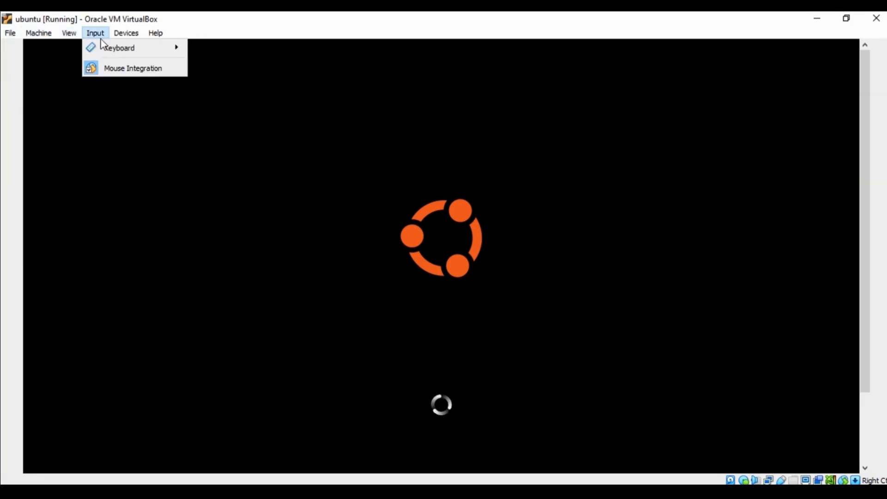
mouse_move(121, 42)
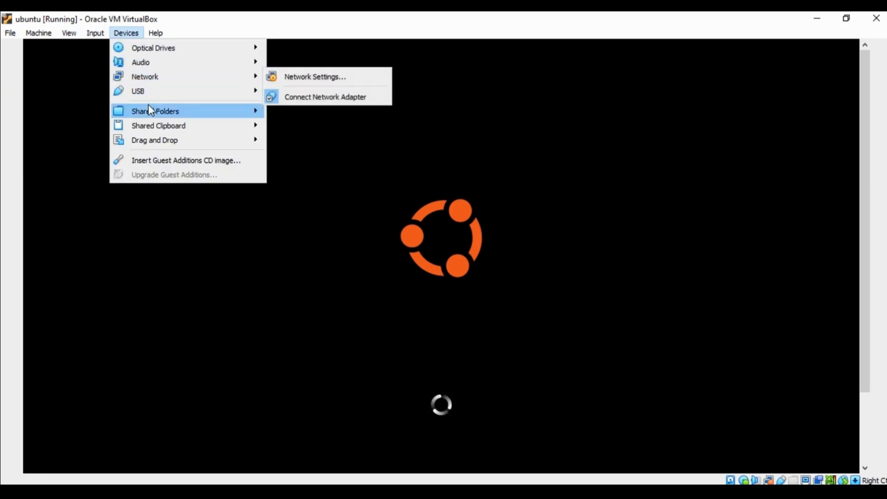
mouse_move(148, 107)
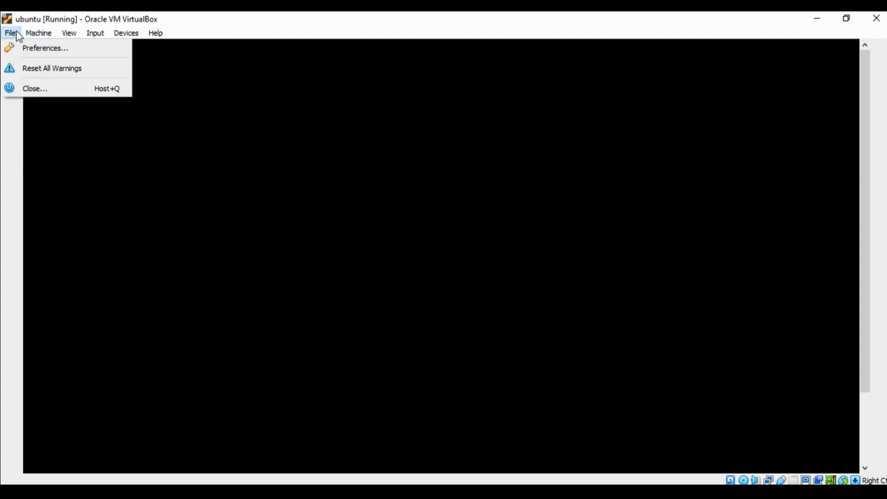
left_click(365, 492)
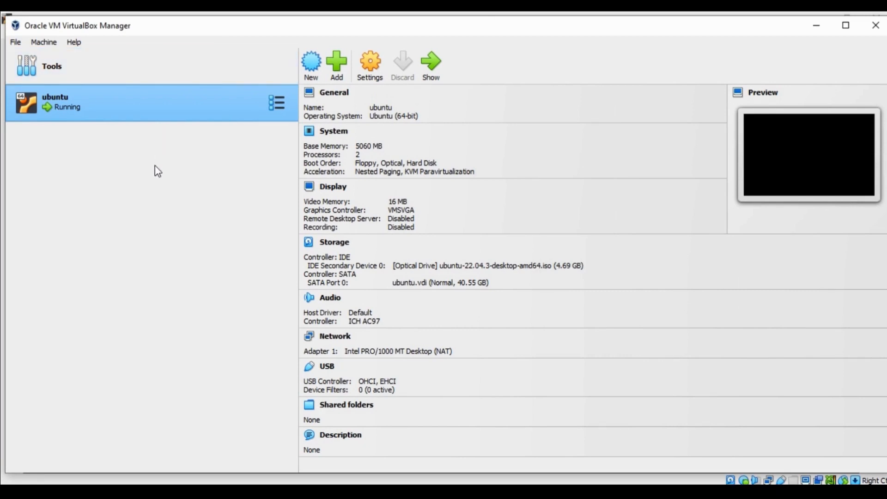
- Review the ubuntu VM's settings pages and confirm Network Adapter 1 is attached to NAT
left_click(371, 79)
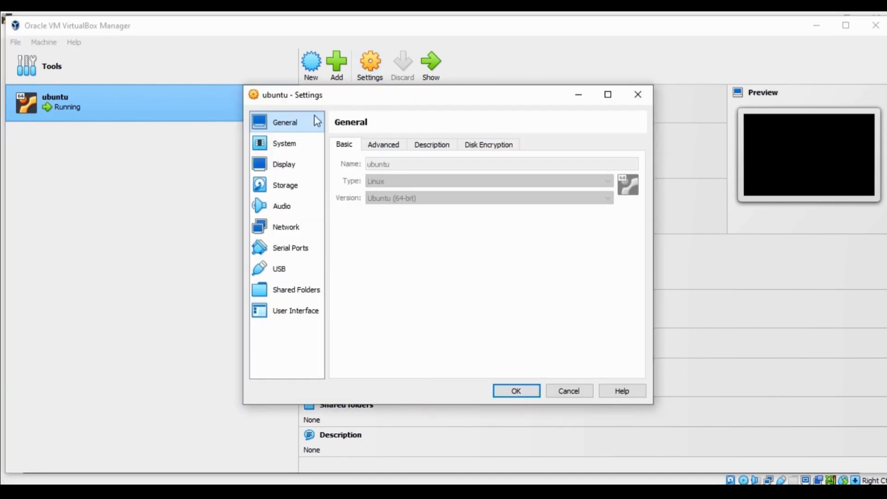
left_click(287, 145)
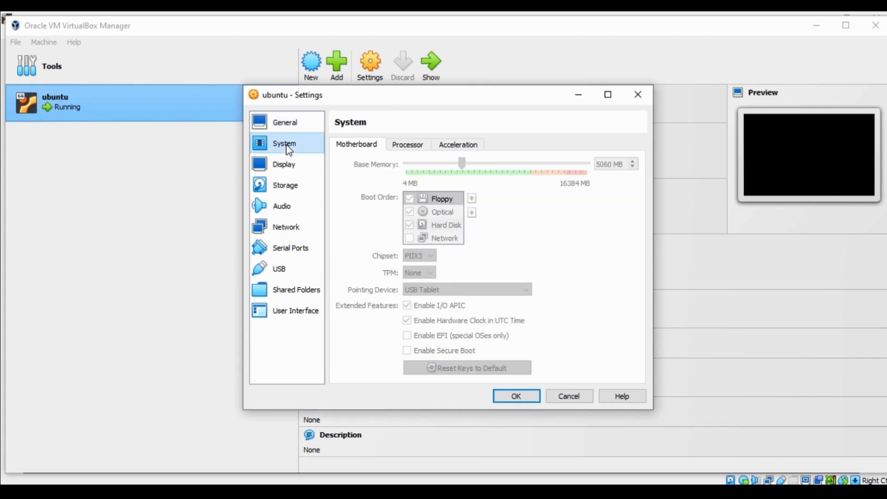
left_click(287, 165)
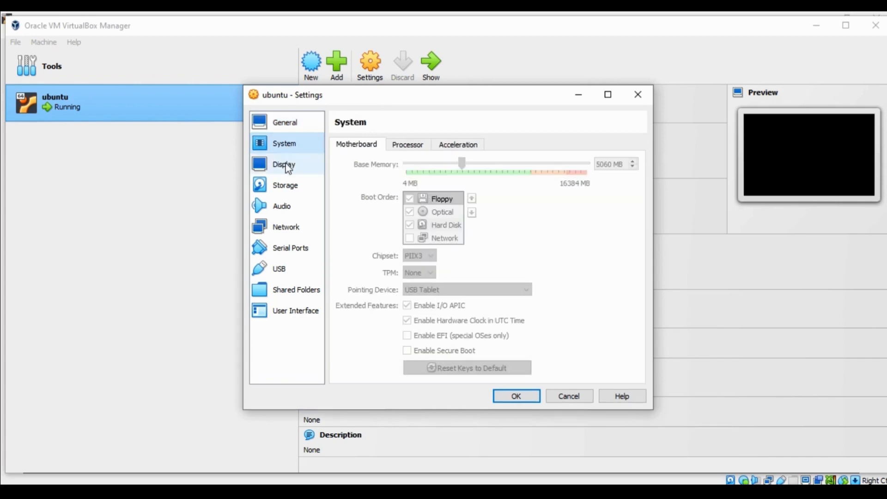
left_click(287, 187)
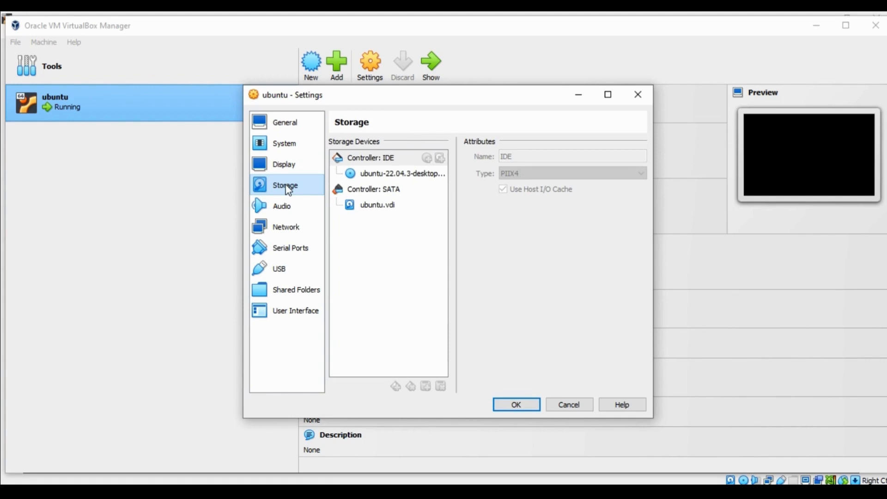
left_click(283, 210)
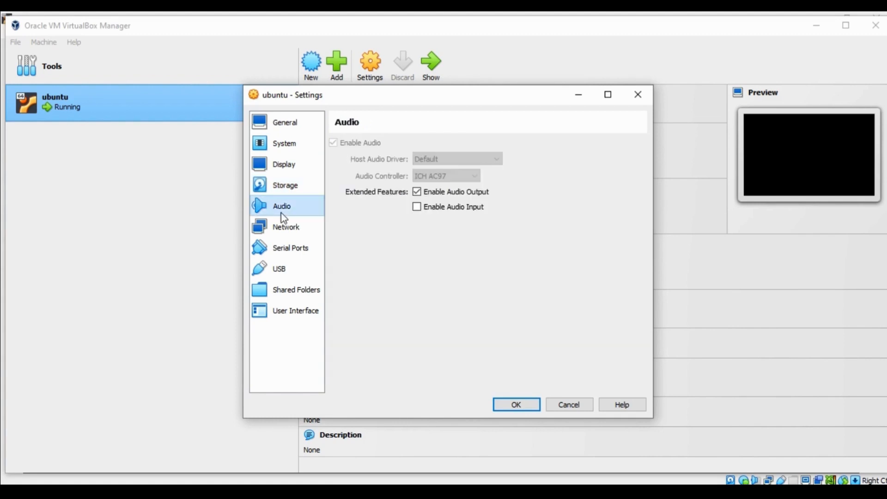
left_click(284, 231)
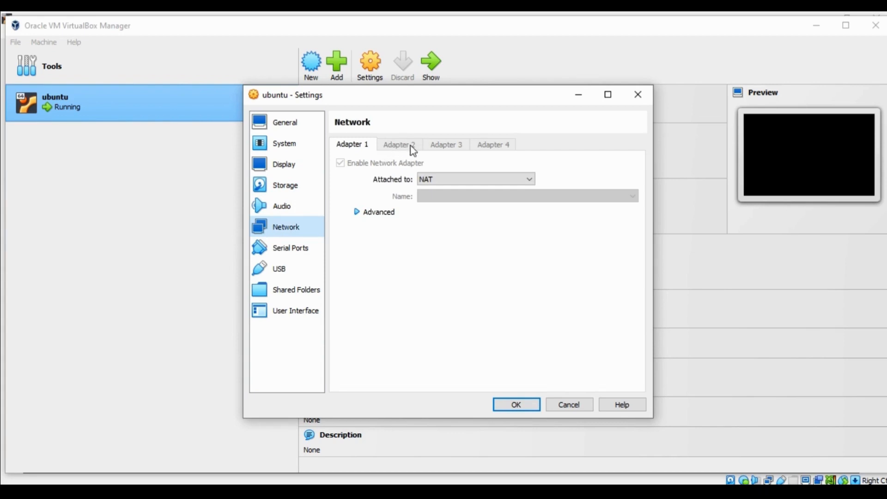
left_click(452, 178)
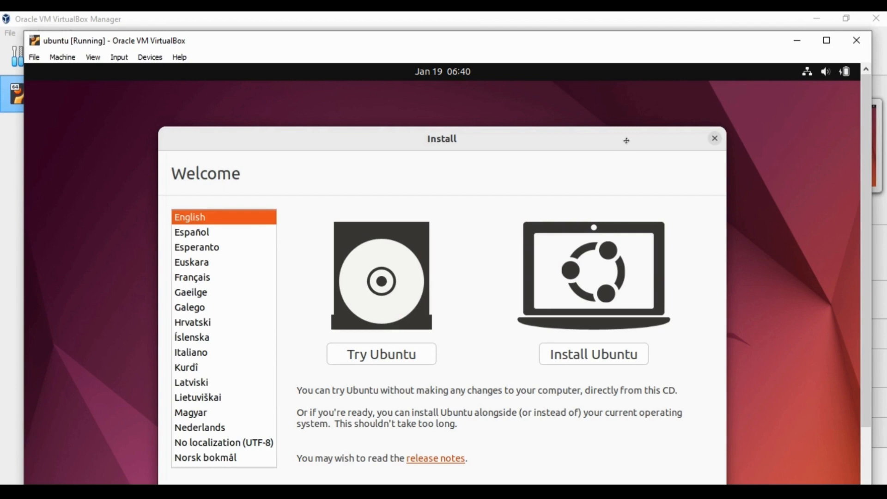
- Choose Install Ubuntu with English as the installer language
left_click_drag(627, 141, 632, 108)
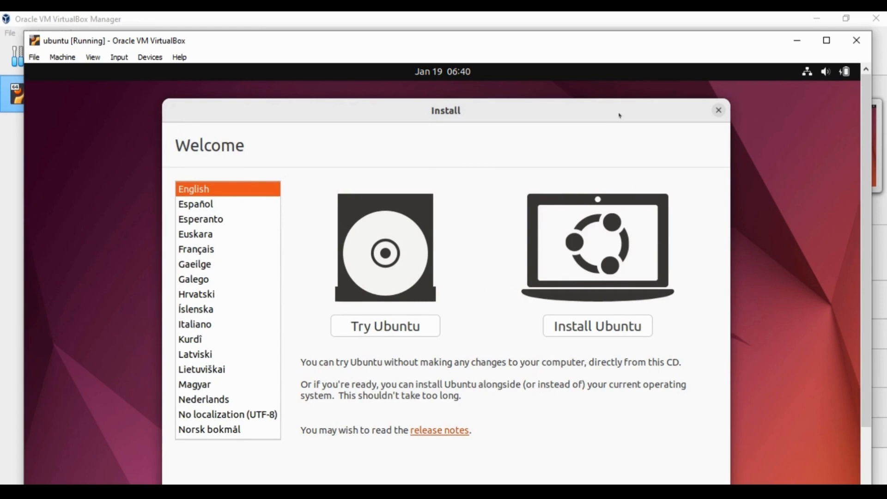
left_click(578, 322)
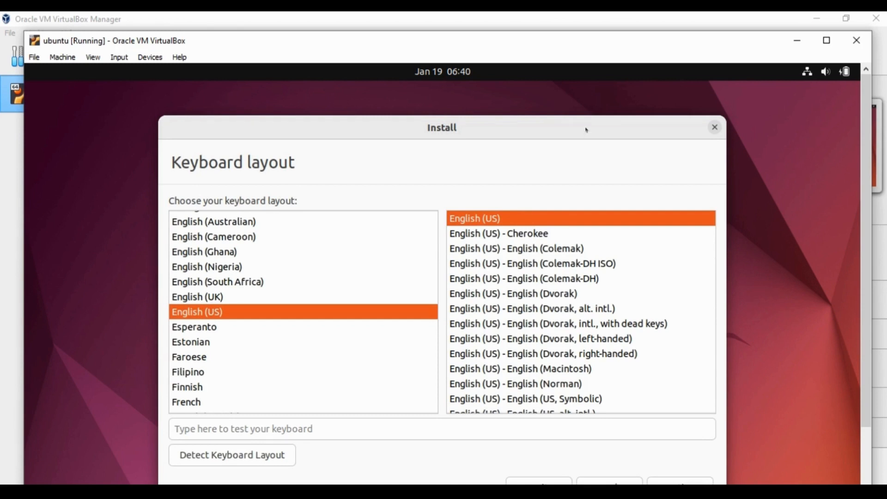
- Accept the English (US) / English (US) keyboard layout
left_click_drag(587, 132, 598, 75)
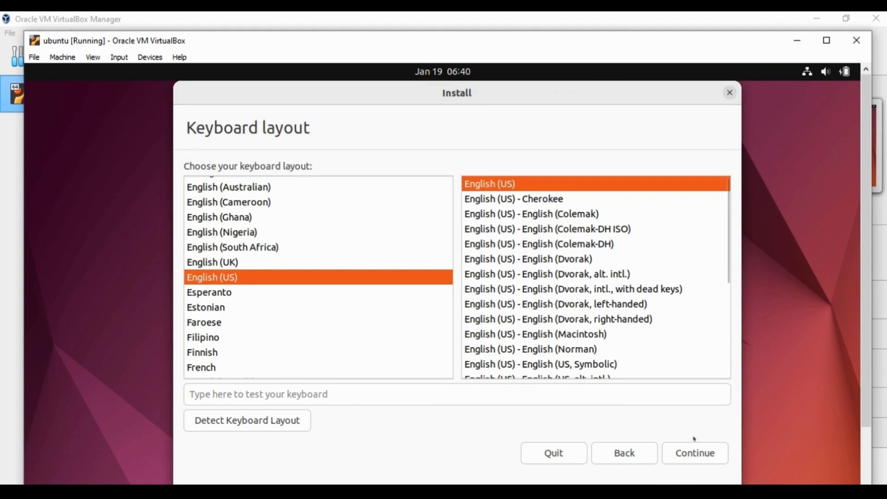
left_click(688, 453)
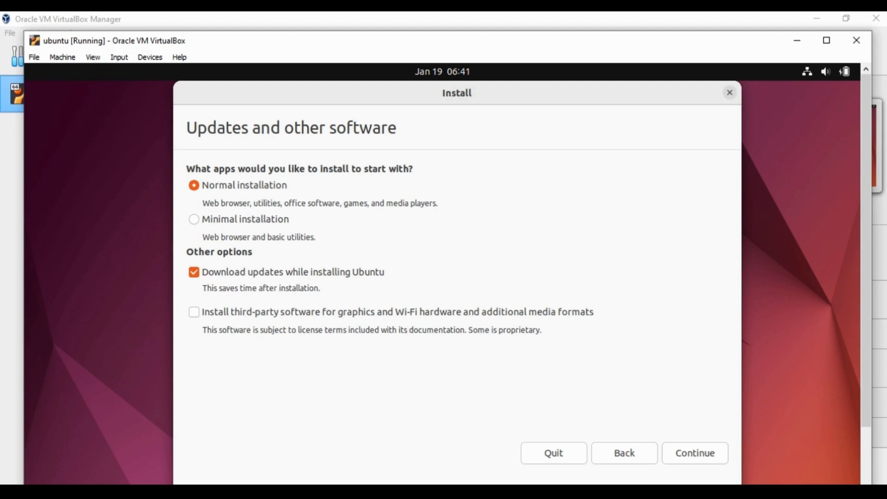
- Keep Normal installation with 'Download updates while installing Ubuntu' unchecked, and continue
left_click(194, 272)
left_click(673, 452)
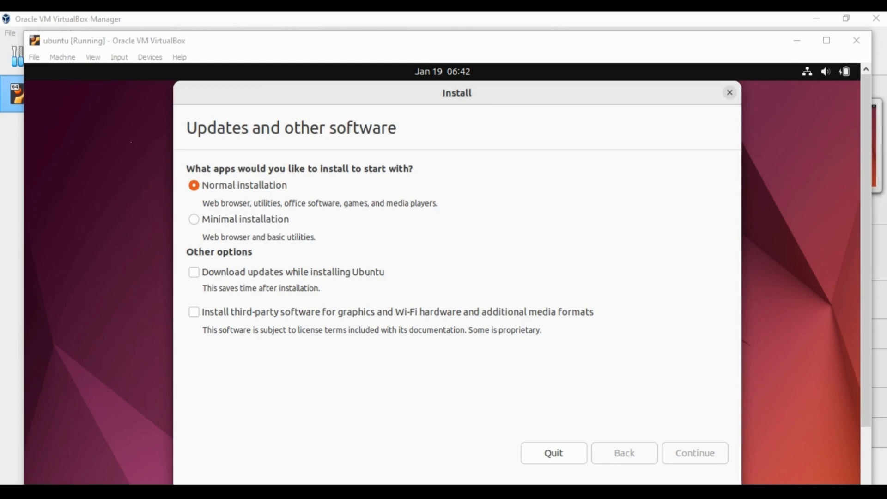
right_click(399, 492)
key("Escape")
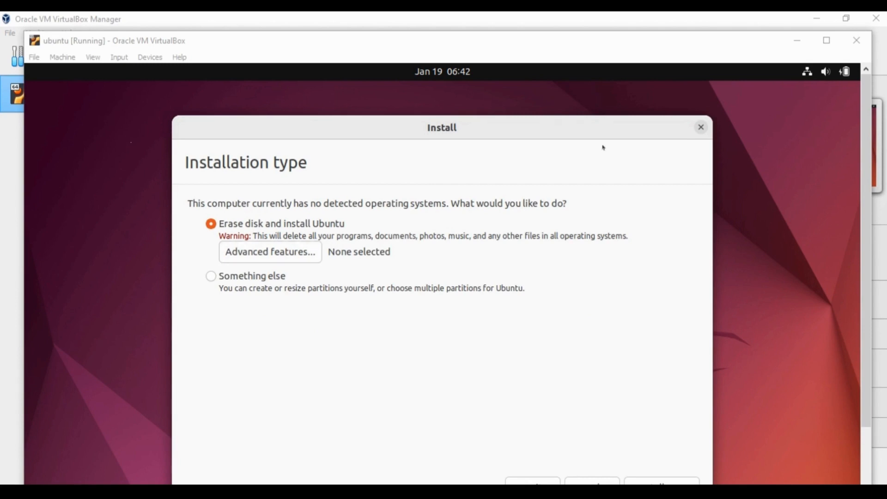
- Keep Erase disk and install Ubuntu with advanced features set to None, then Install Now
left_click_drag(603, 135, 609, 101)
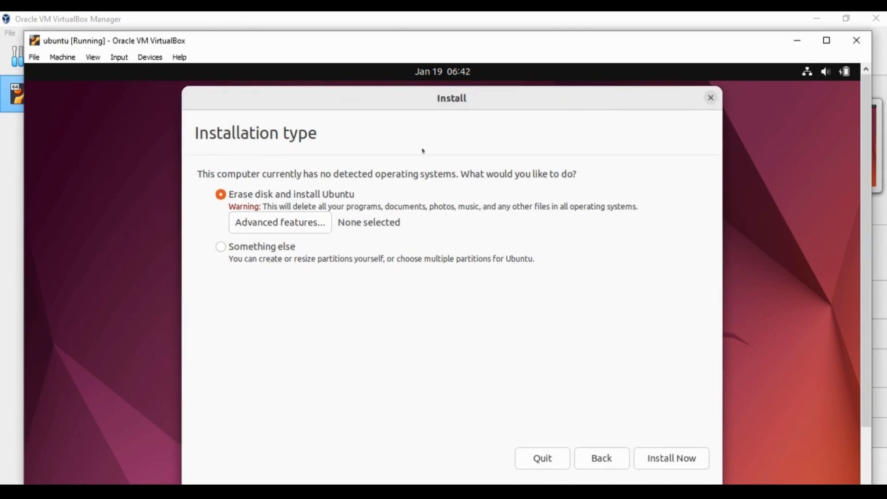
left_click(304, 223)
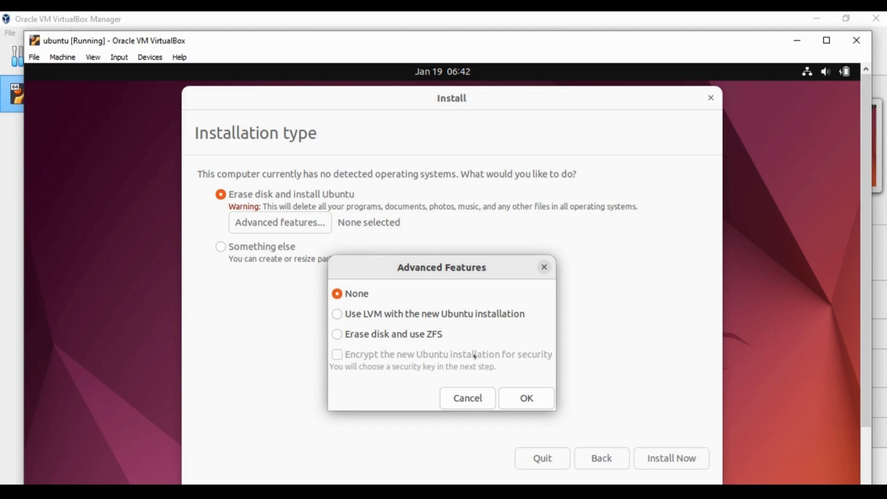
left_click(507, 396)
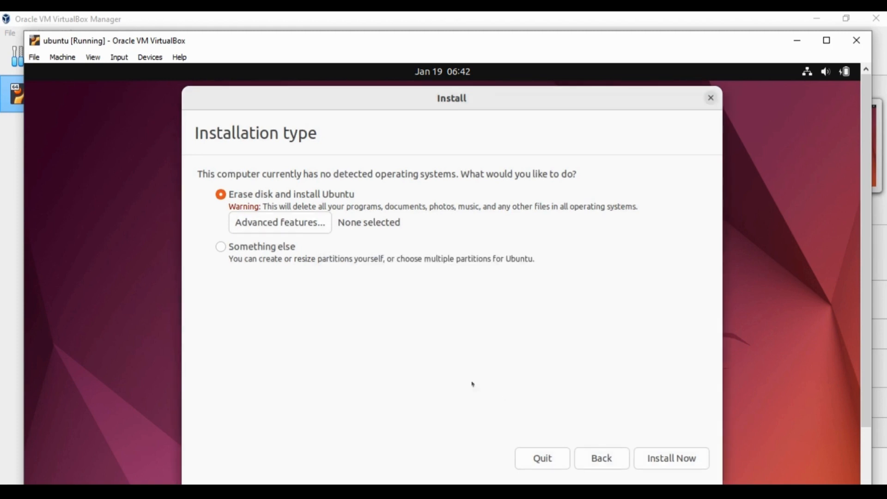
left_click(672, 459)
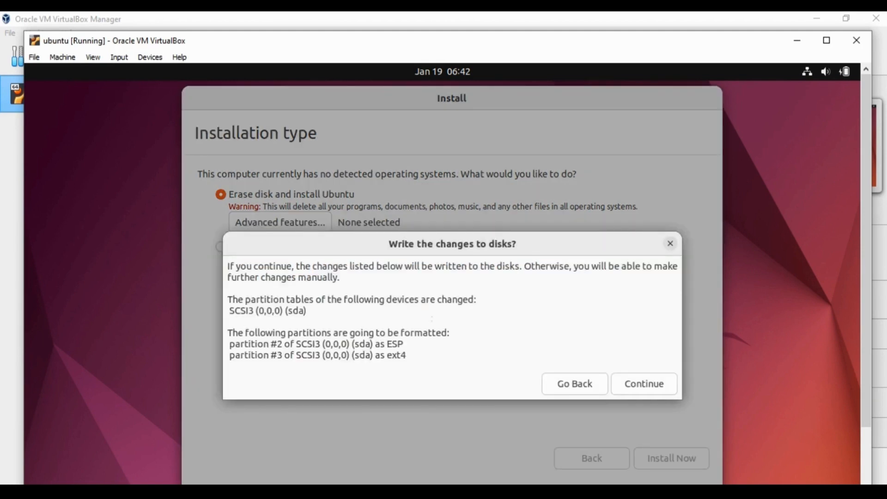
- Confirm the disk writes, keep the Kolkata time zone, and enter name test, computer test1 and a matching password
left_click(656, 385)
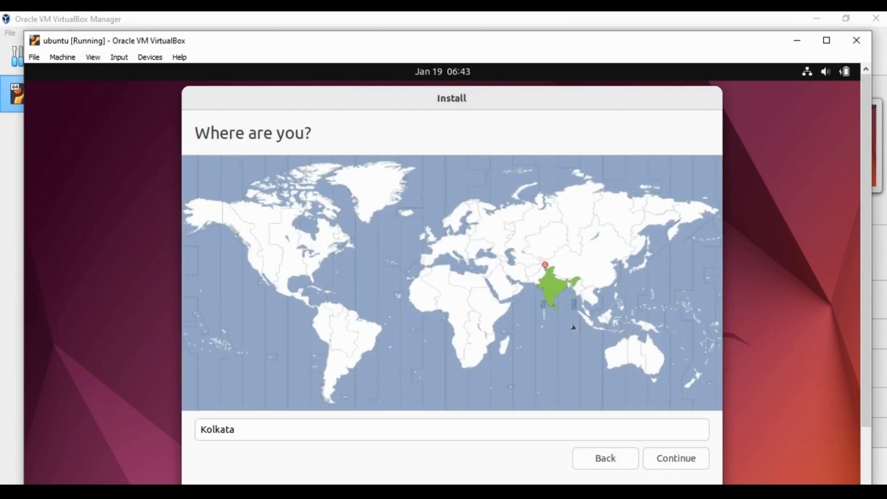
left_click(678, 459)
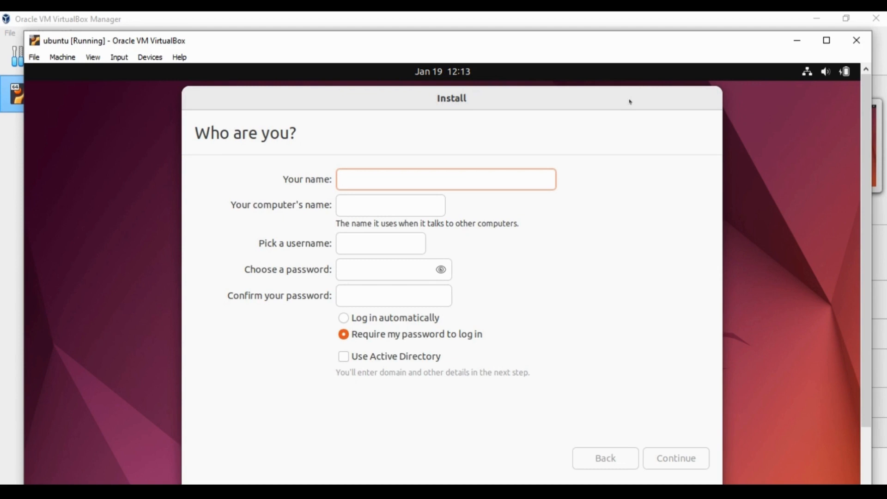
type("test")
key("Tab")
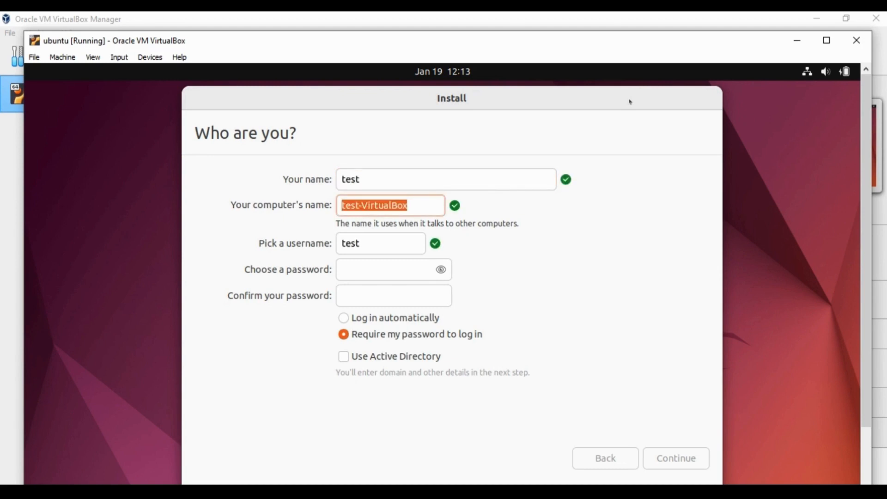
type("test1")
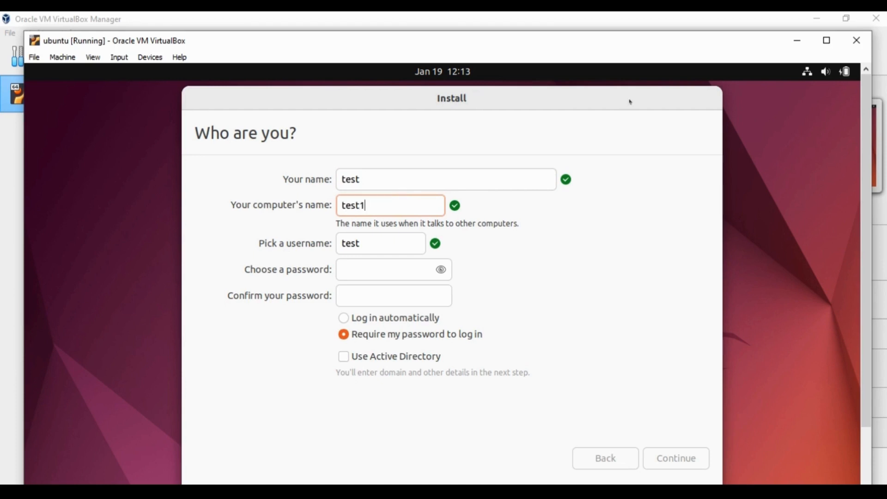
key("Tab")
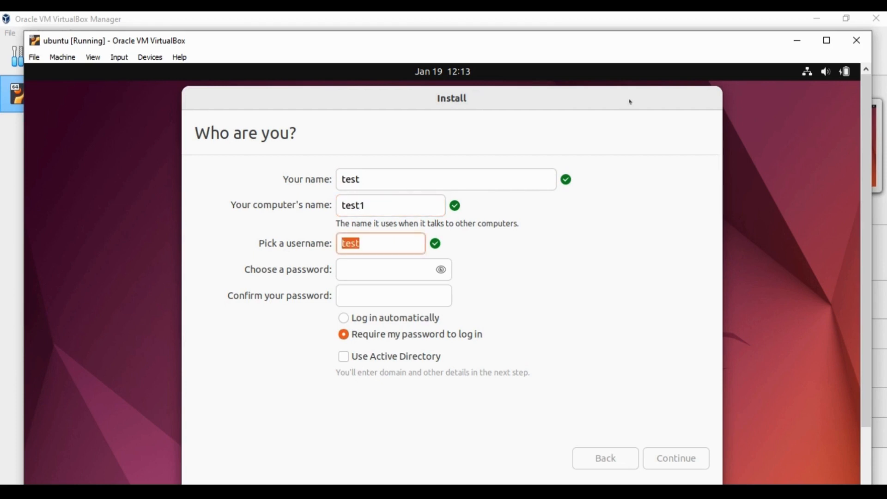
key("Tab")
type("123")
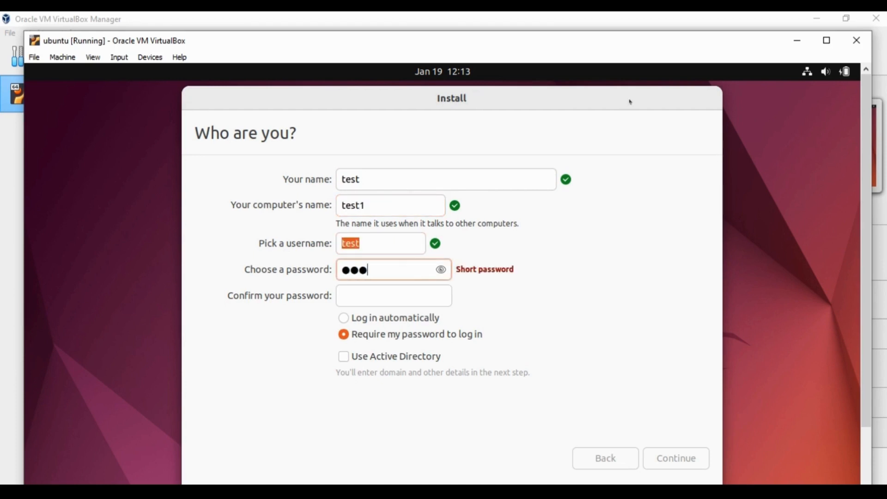
key("Tab")
type("123")
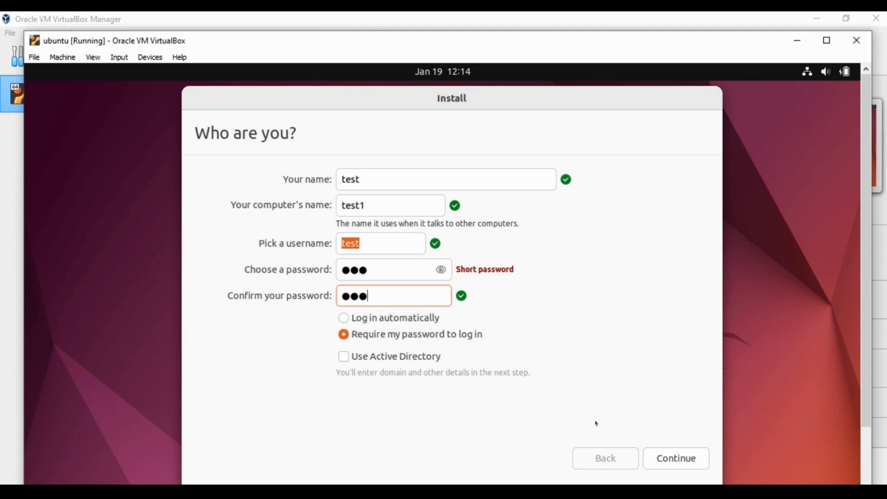
- Submit the account details and let the installation finish and reboot to the login screen
left_click(680, 463)
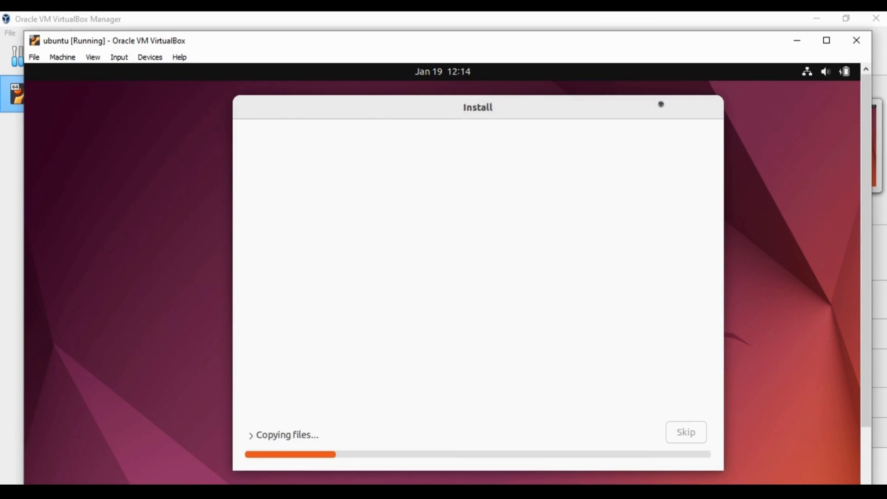
left_click_drag(541, 109, 556, 80)
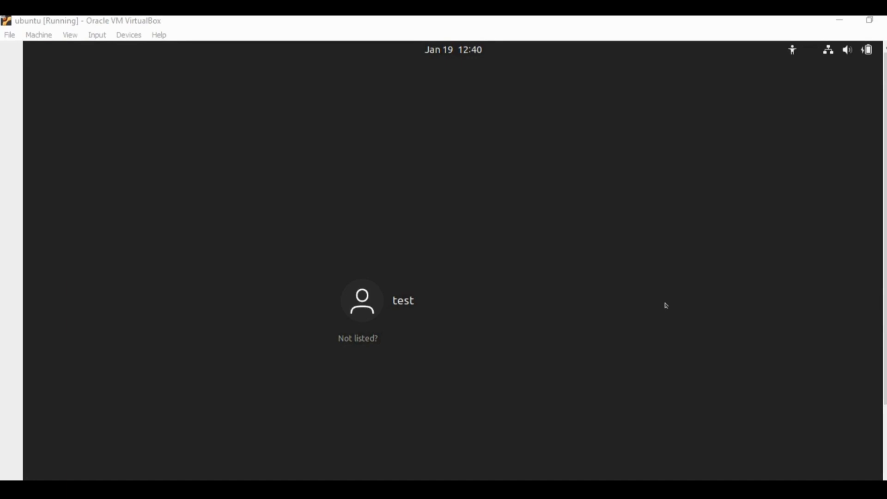
- Sign in to the only user account with its password
left_click(413, 310)
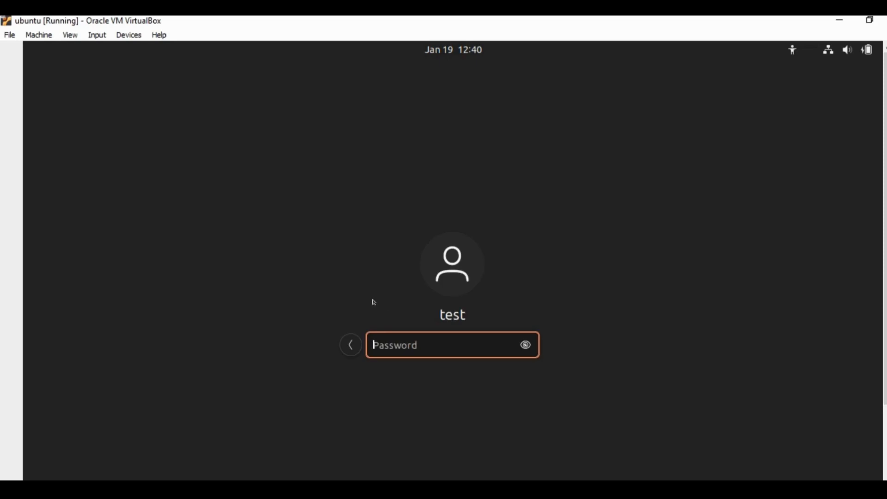
type("123")
key("Return")
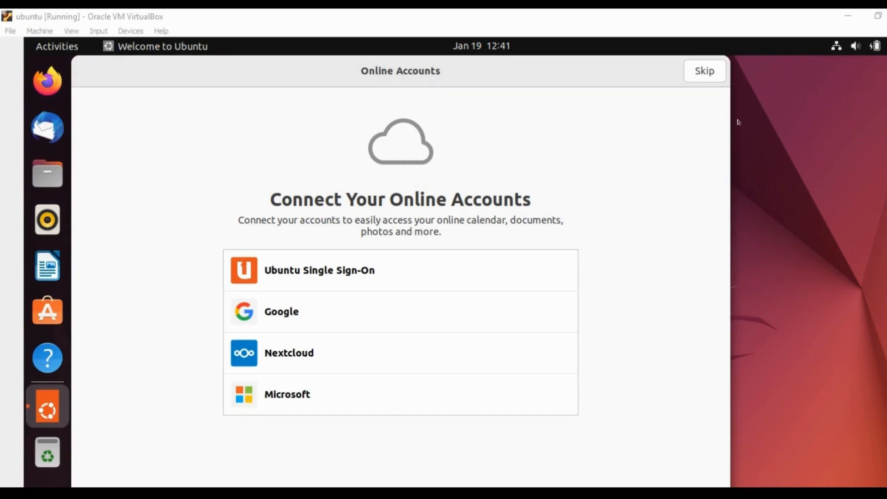
- Skip Online Accounts, Ubuntu Pro and Help improve Ubuntu, leaving Location Services off
left_click(709, 76)
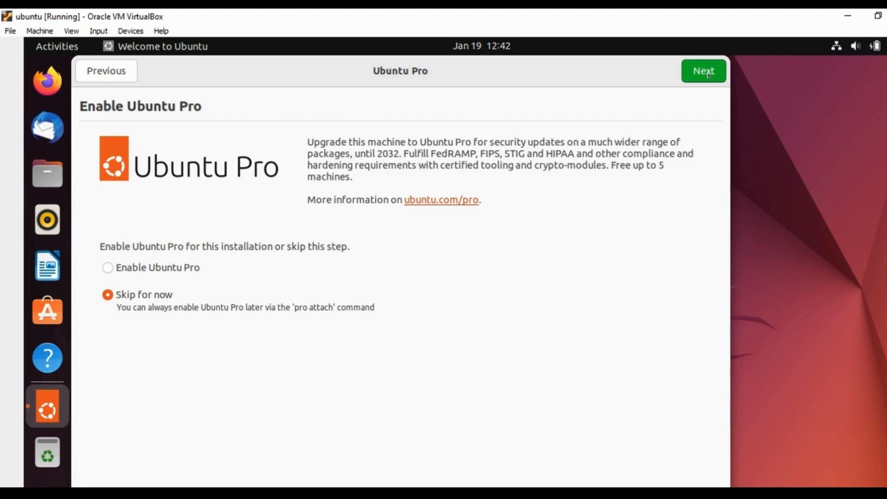
left_click(708, 75)
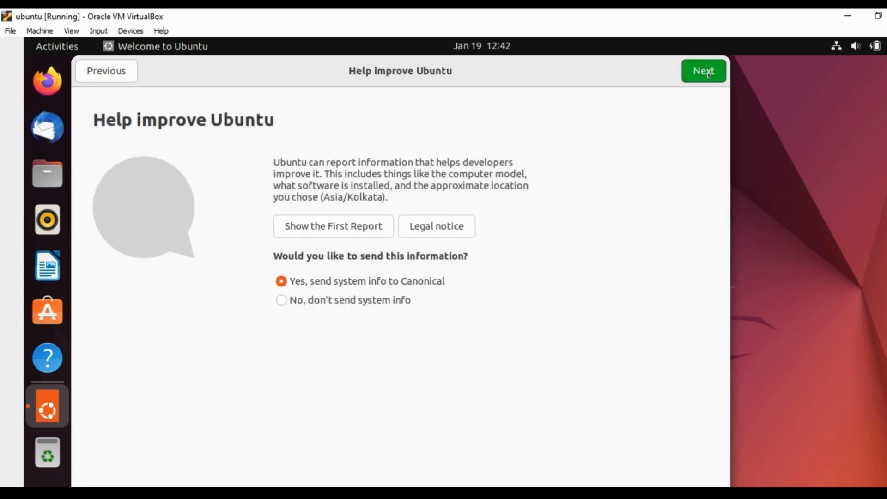
left_click(708, 74)
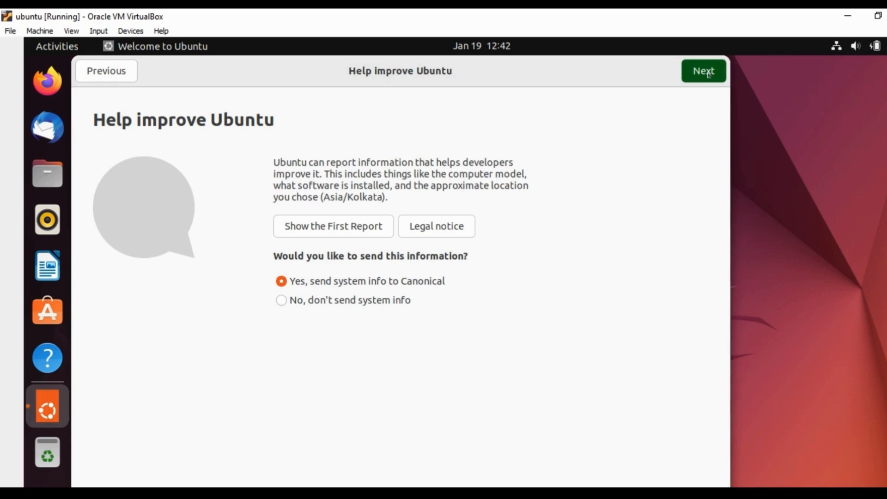
left_click(708, 74)
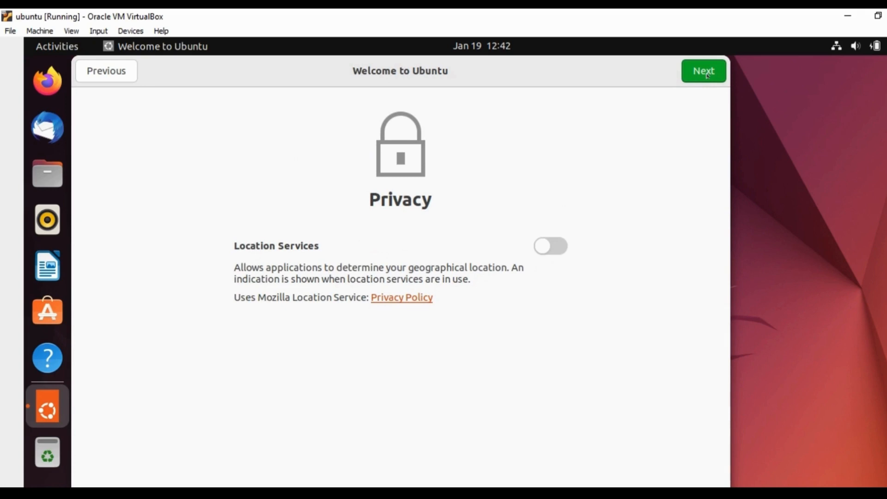
left_click(708, 74)
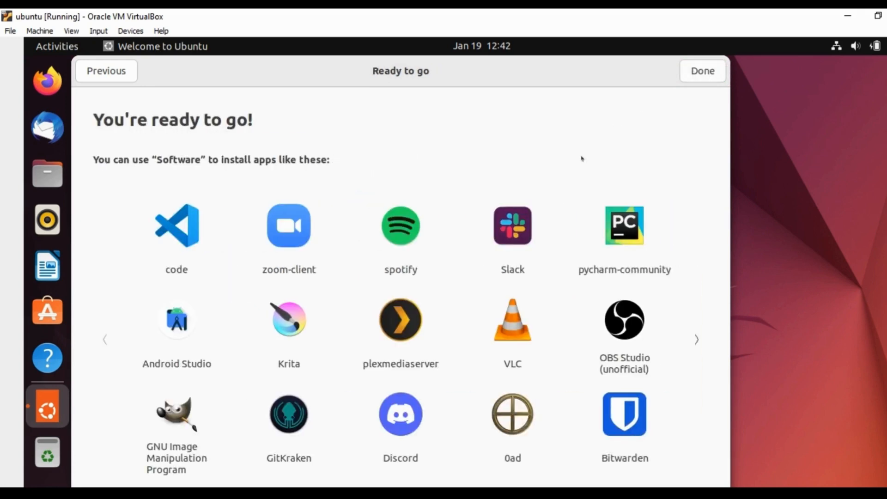
- Close the Welcome to Ubuntu window with Done and try the desktop context menu
left_click(694, 78)
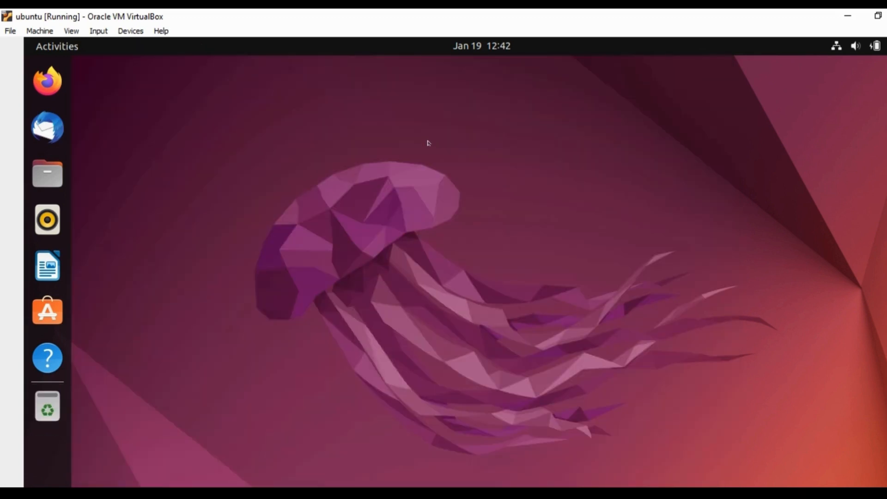
right_click(273, 130)
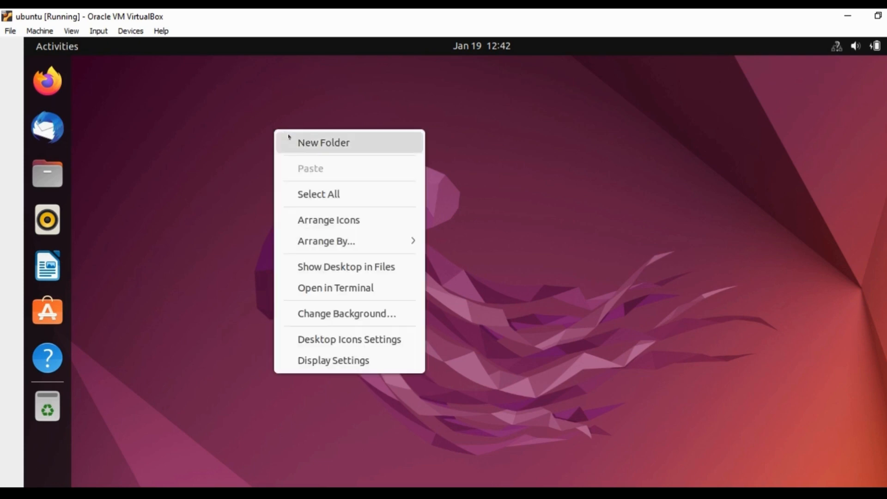
right_click(166, 125)
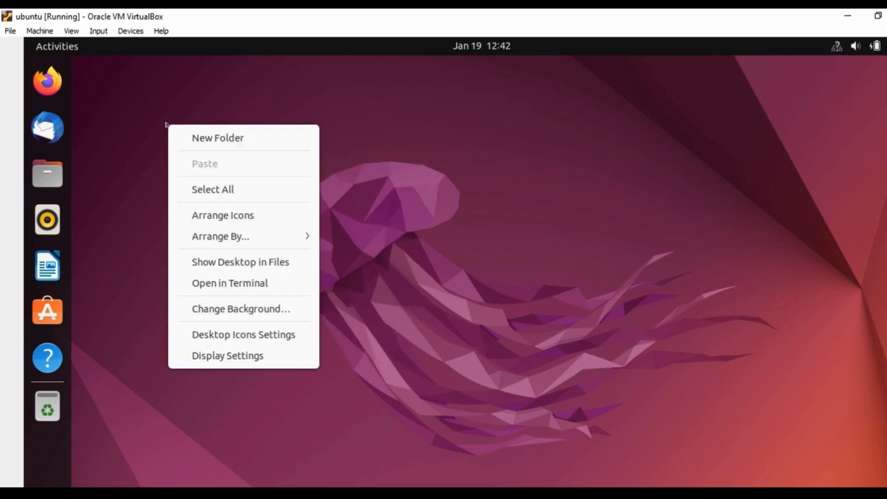
left_click(395, 130)
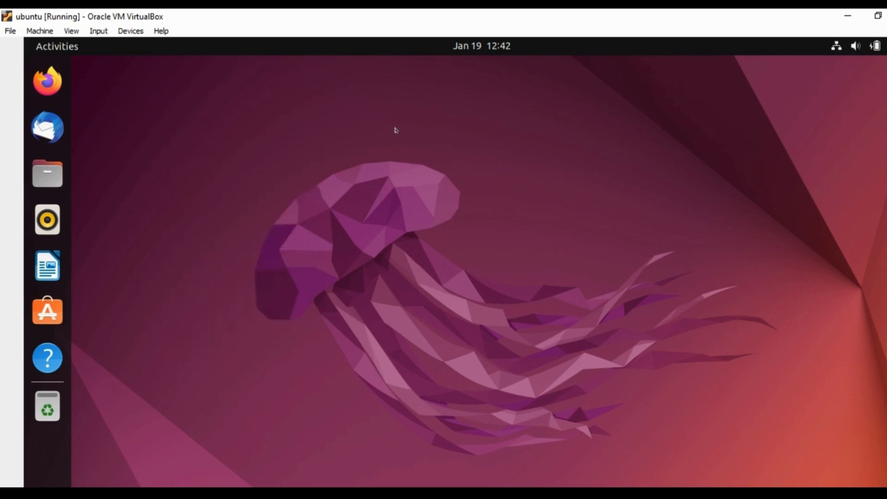
- Search the Activities overview for 'ter', back out to the desktop, and open its context menu
key("super")
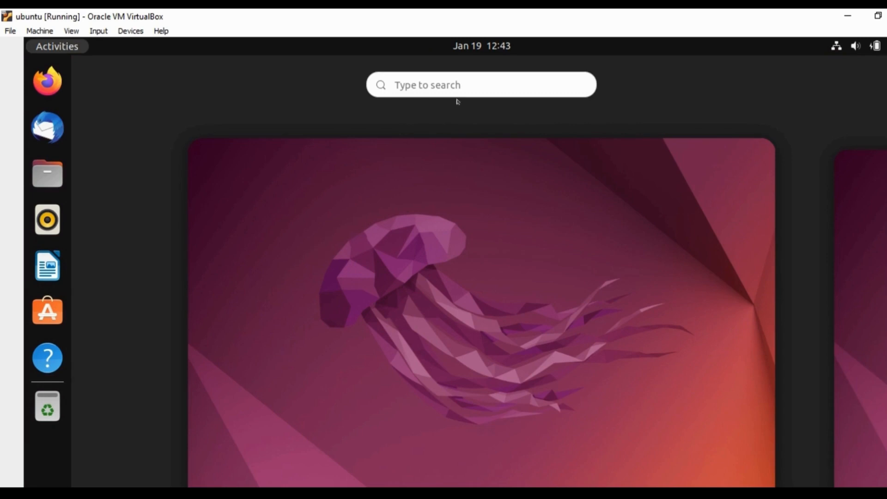
left_click(458, 85)
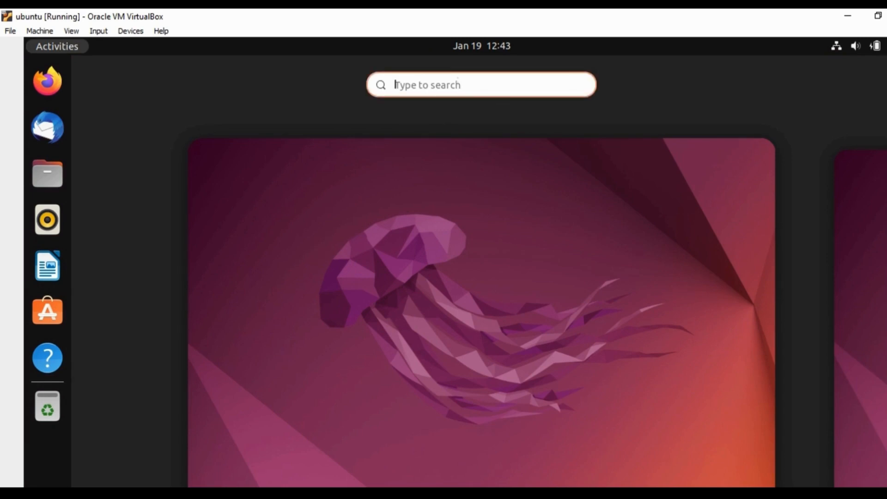
type("t")
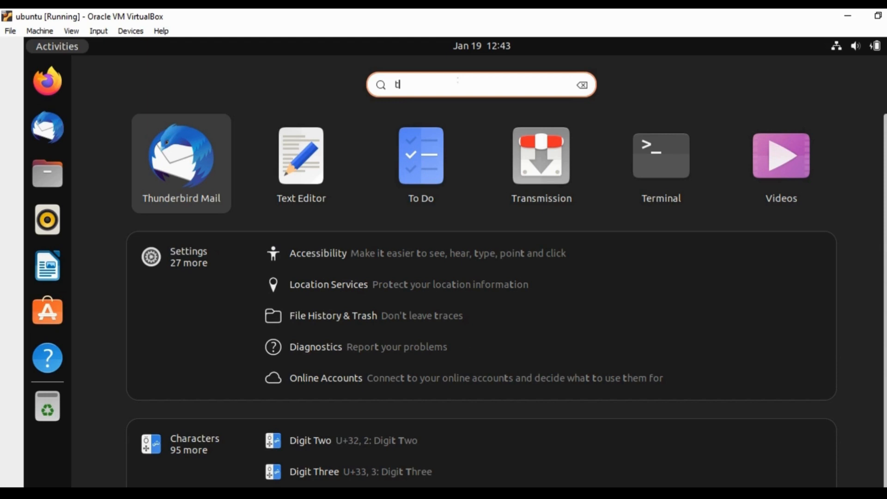
key("BackSpace")
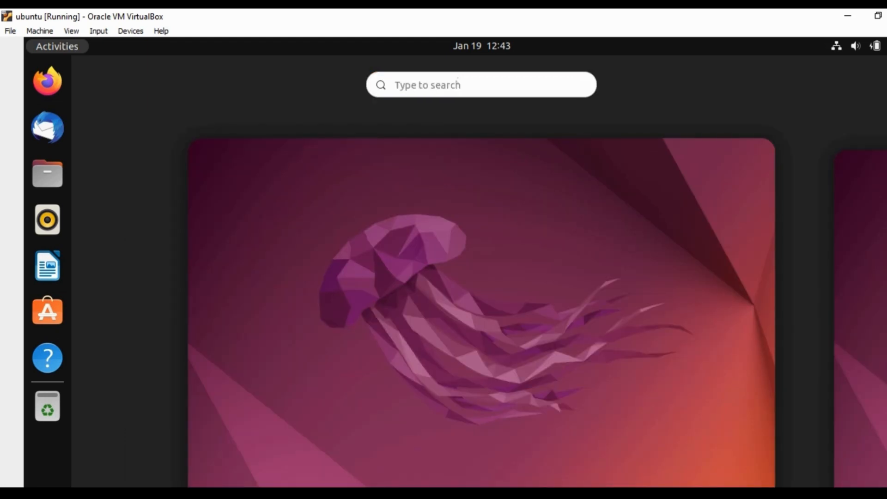
type("of")
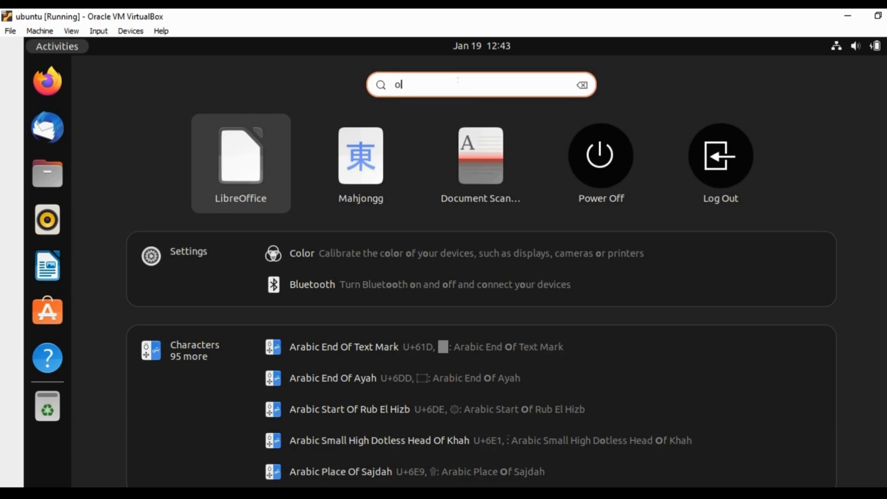
key("BackSpace")
type("'")
key("BackSpace")
key("BackSpace")
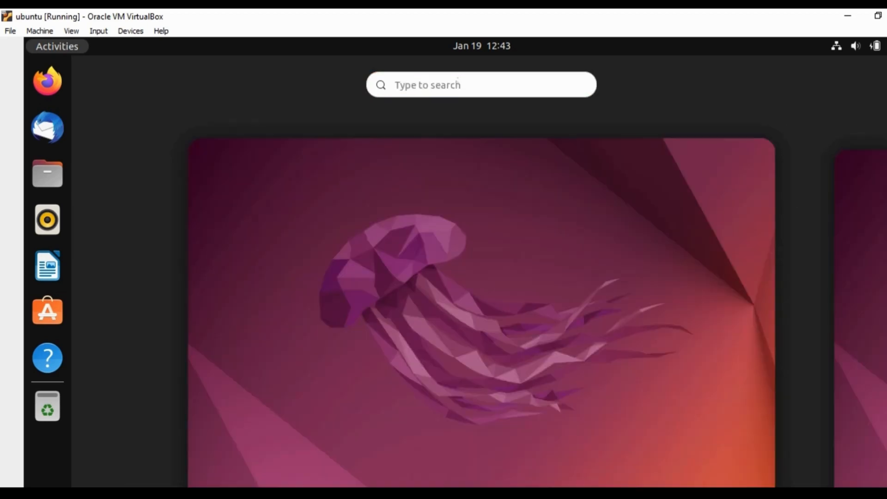
type("t")
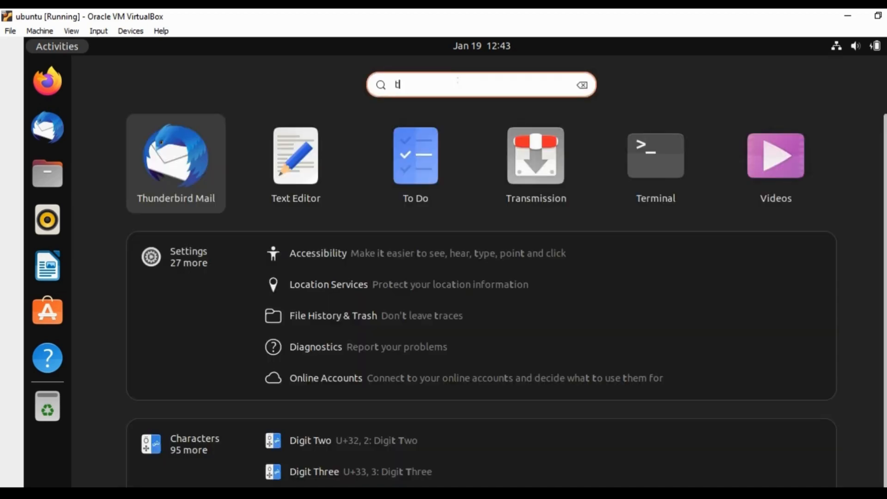
type("er")
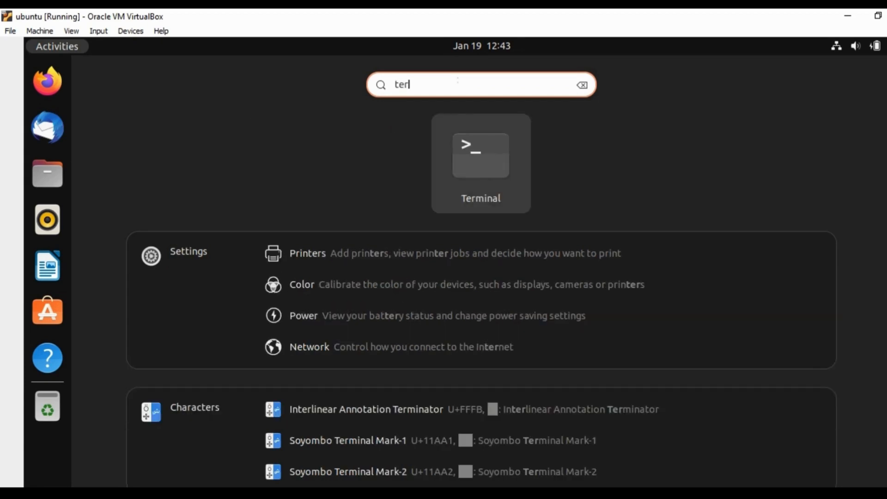
key("Escape")
type("`")
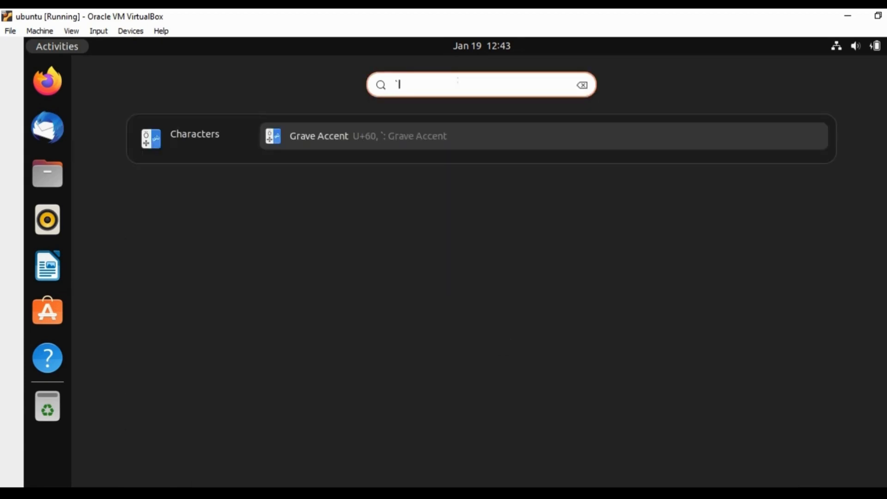
key("Escape")
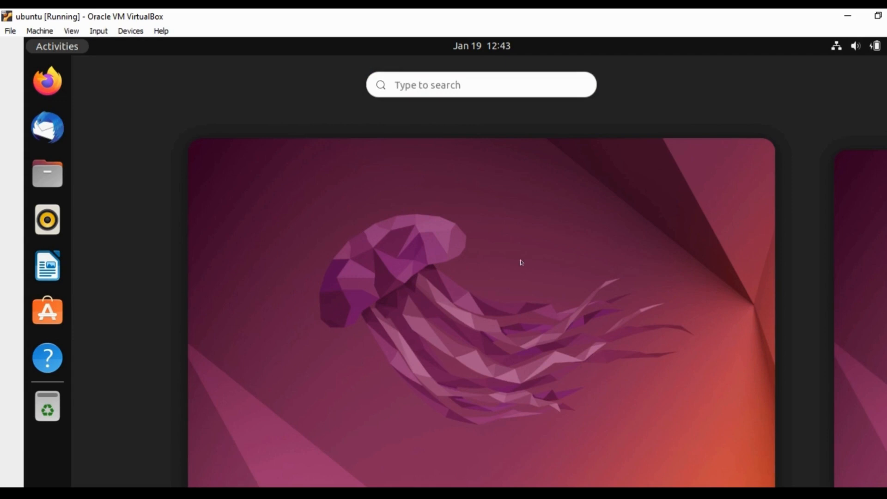
left_click(520, 260)
right_click(361, 163)
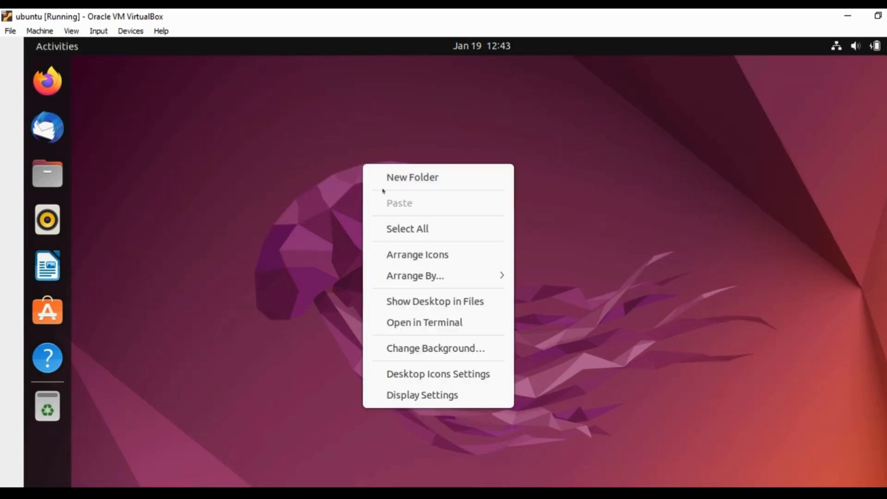
- Open a terminal in the Desktop folder and move it toward the screen centre
left_click(416, 323)
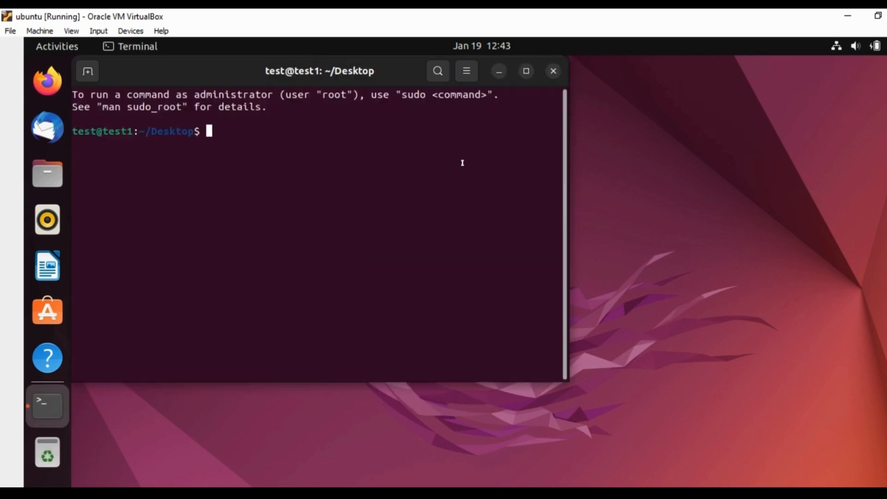
left_click_drag(382, 78, 538, 119)
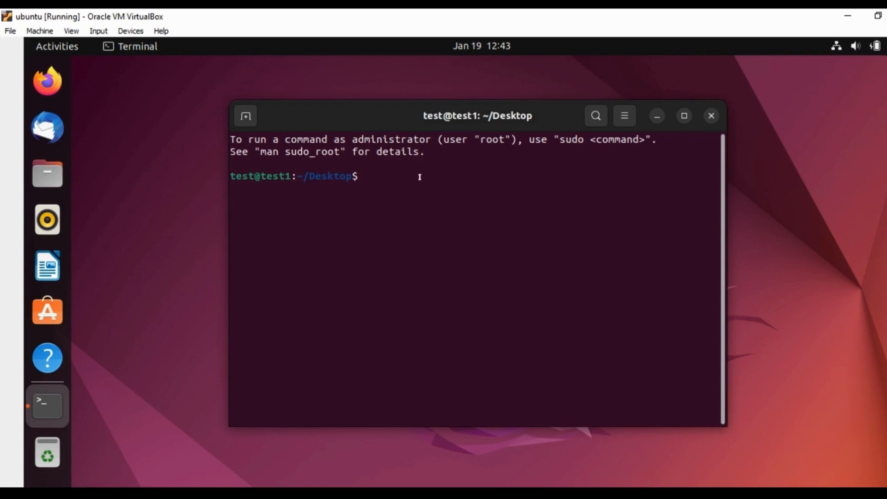
double_click(275, 151)
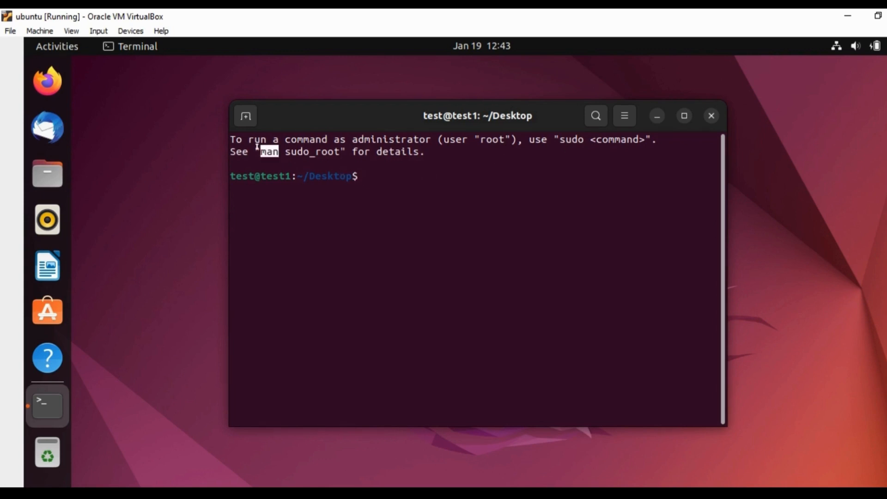
left_click(404, 174)
- Run pwd, then cd to /home/test, and pwd again to confirm the directory
type("pwd")
key("Return")
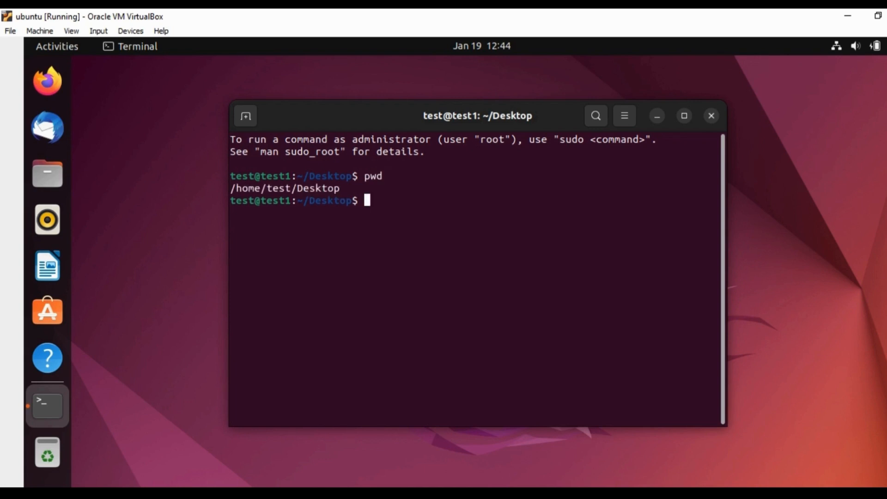
type("cd")
key("Return")
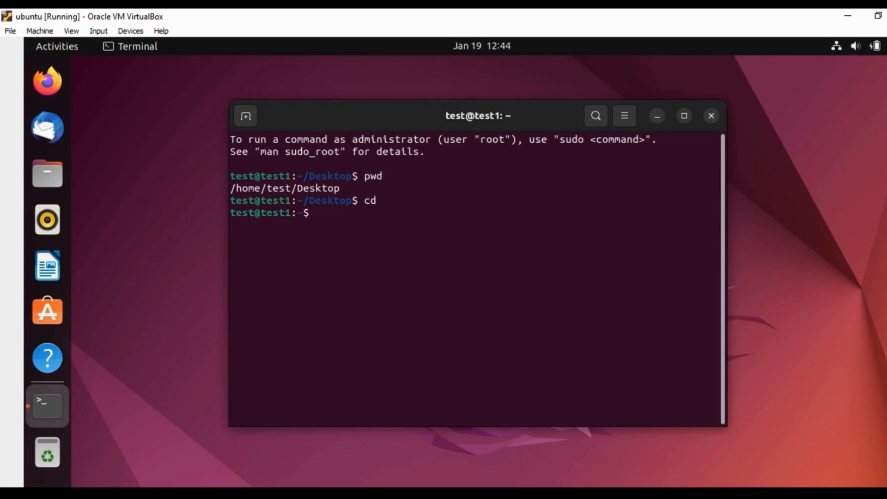
type("pwd")
key("Return")
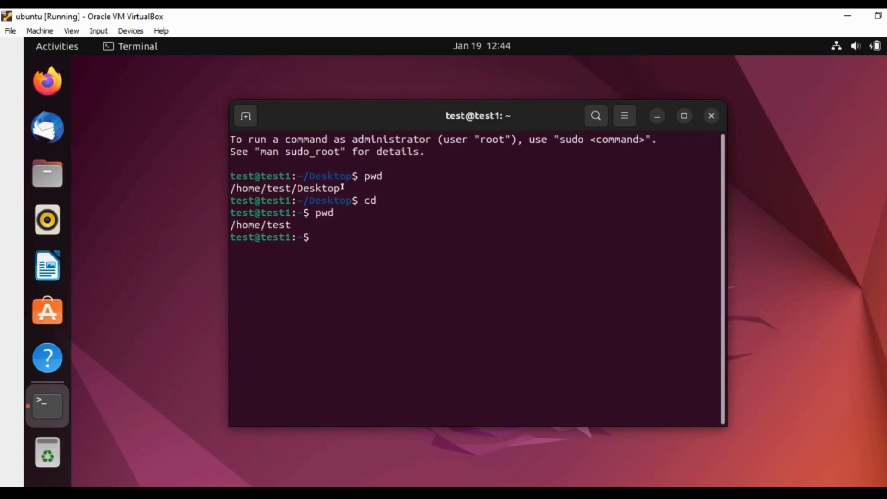
left_click_drag(342, 187, 293, 181)
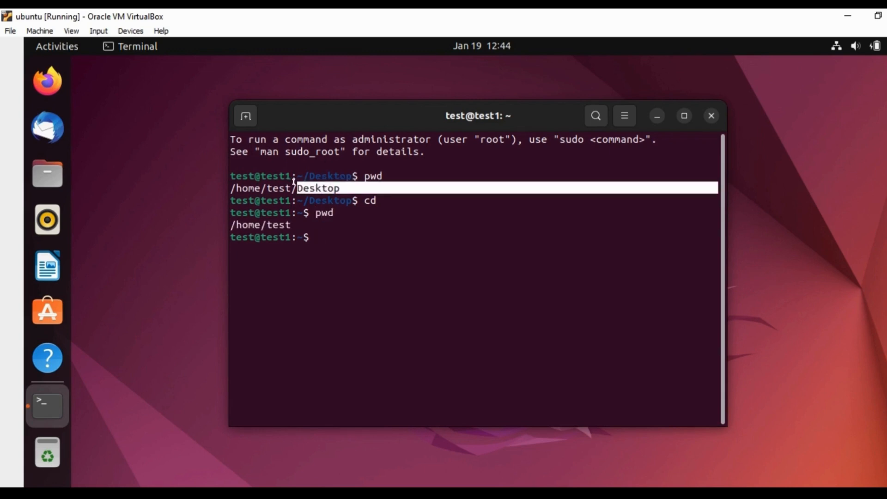
left_click(364, 264)
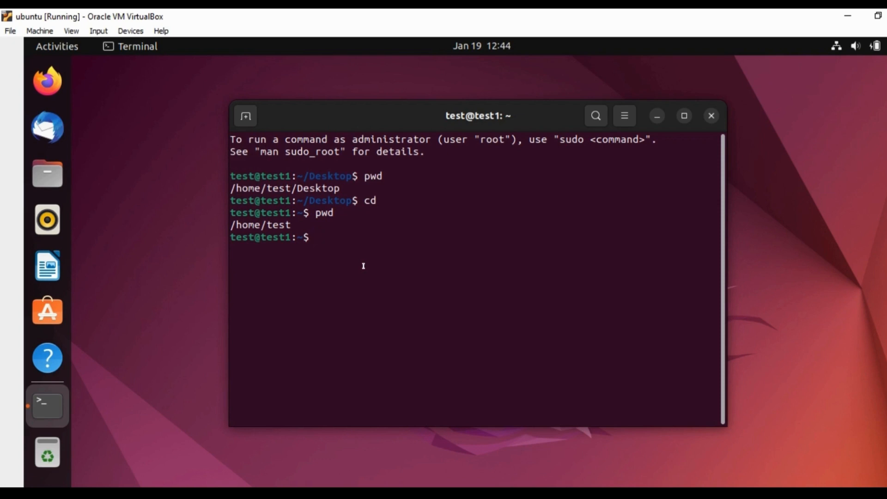
- Start 'sudo apt-get update && sudo apt-get upgrade' with the sudo password, then cancel with Ctrl+C
type("sudo apt-get upda")
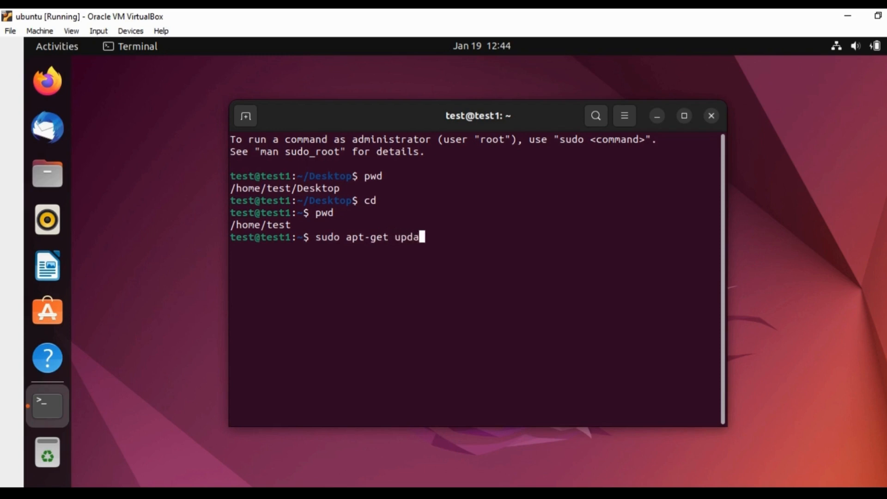
type("te && sudo a")
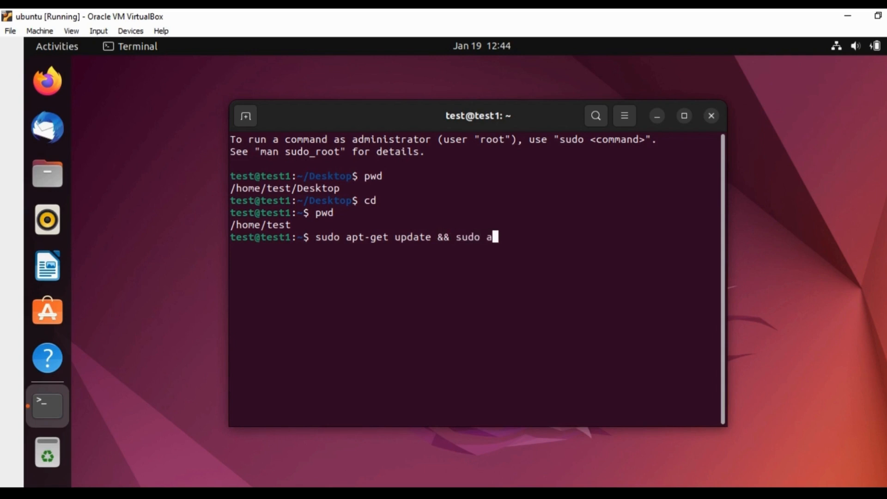
type("pt-get upg")
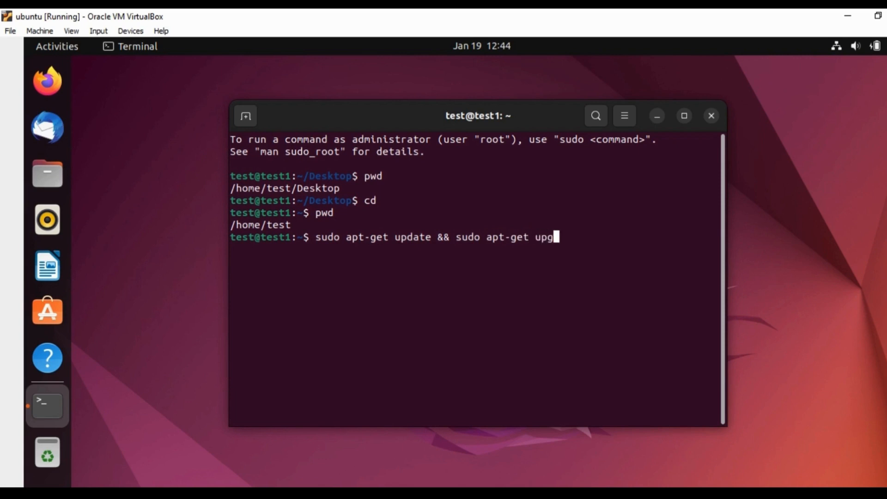
type("rade")
key("Return")
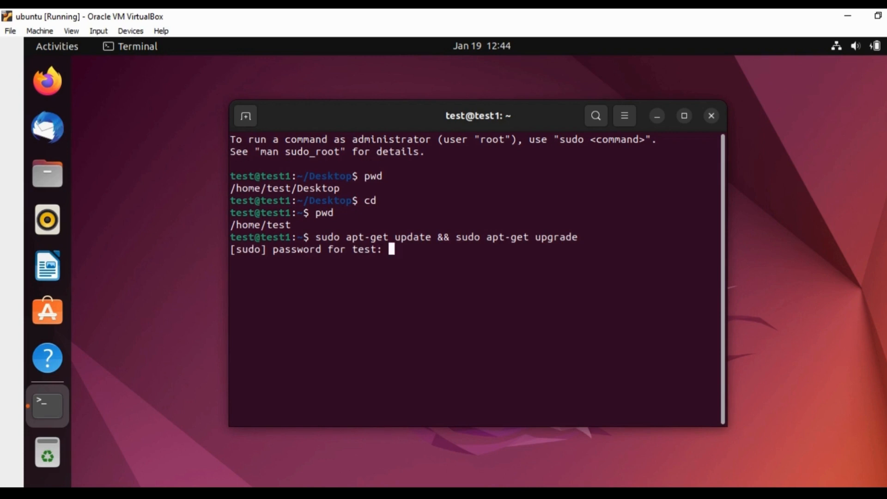
key("Return")
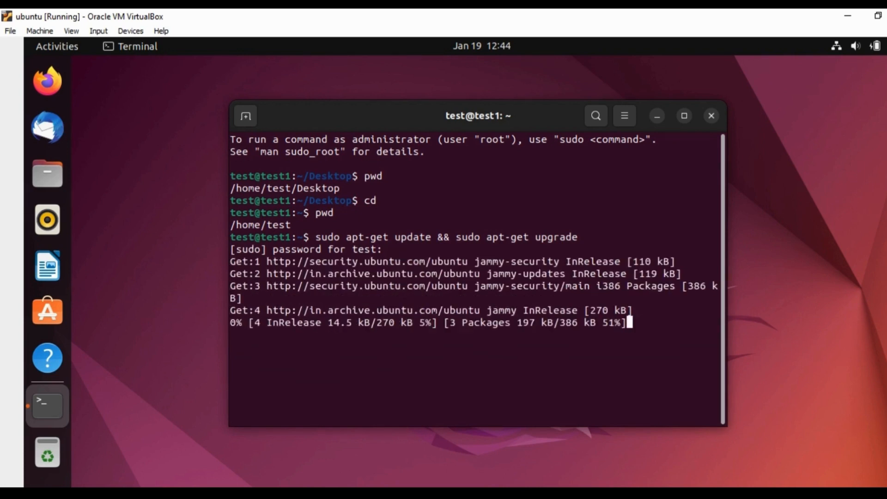
key("ctrl+c")
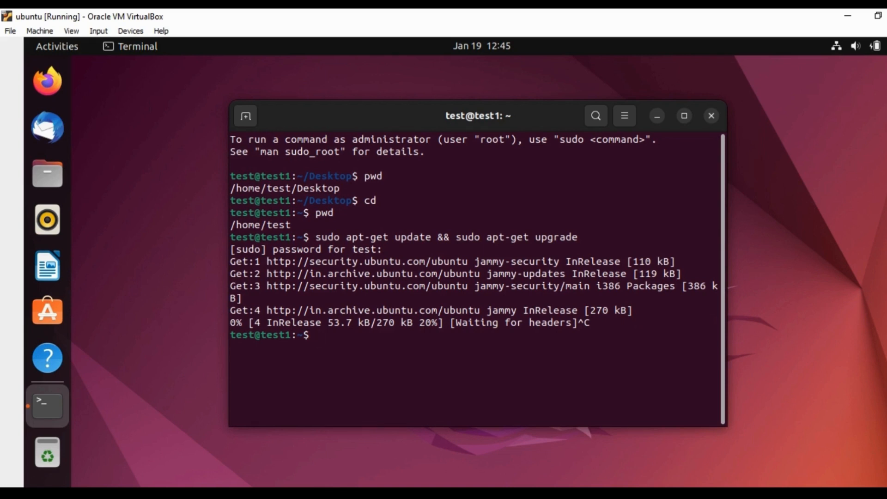
- Run 'sudo apt install net-tools' and highlight net-tools in the resulting error line
type("sudo apt install ")
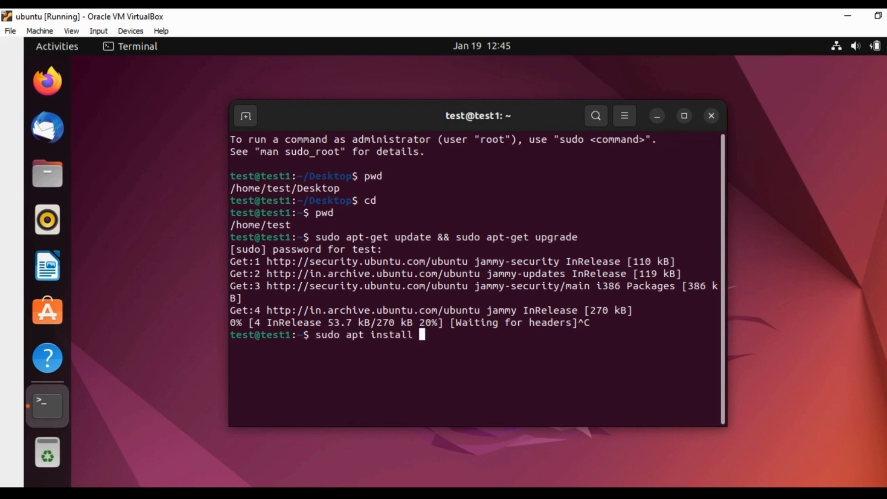
type("net-tools")
key("Return")
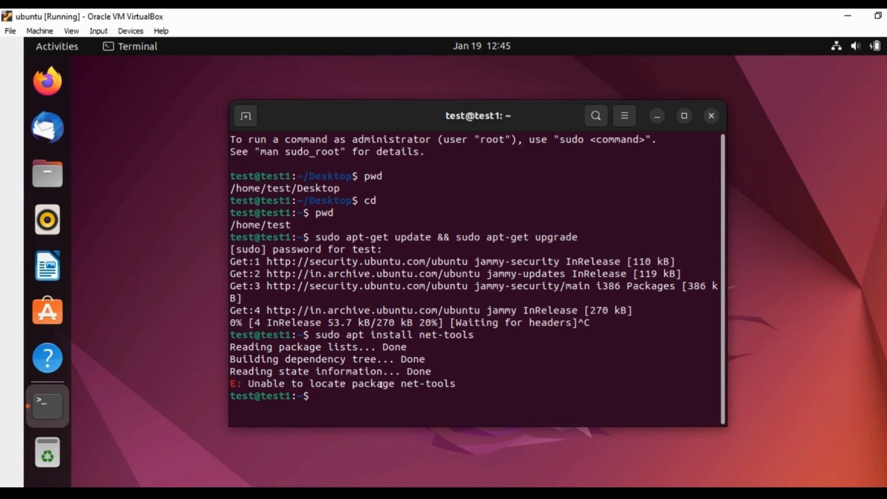
left_click_drag(467, 381, 367, 377)
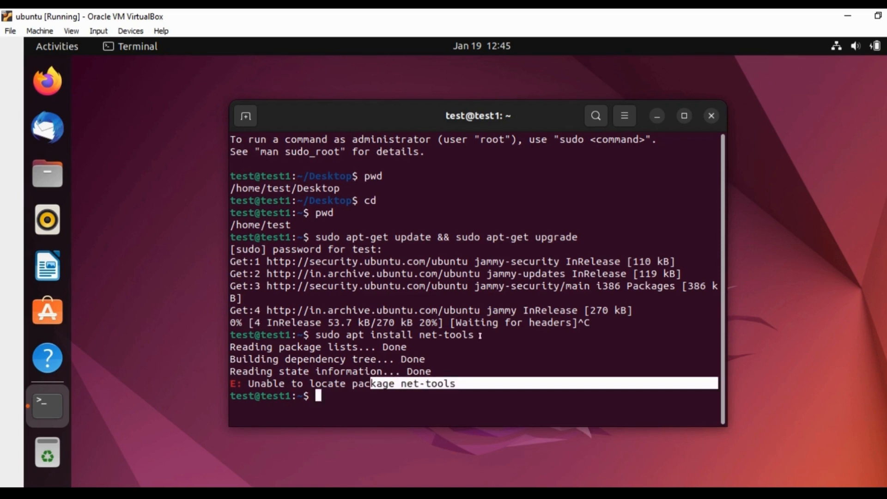
left_click(499, 328)
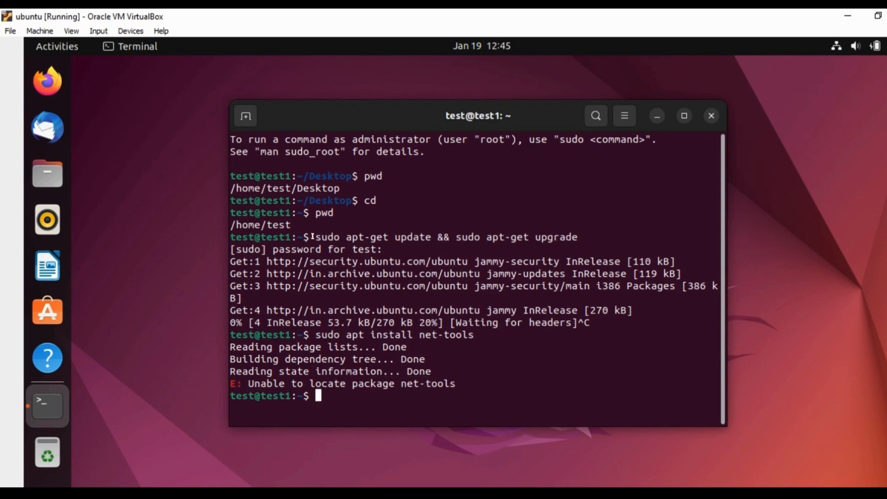
- Highlight the earlier update command and the 'Unable to locate package net-tools' message
left_click_drag(314, 236, 577, 231)
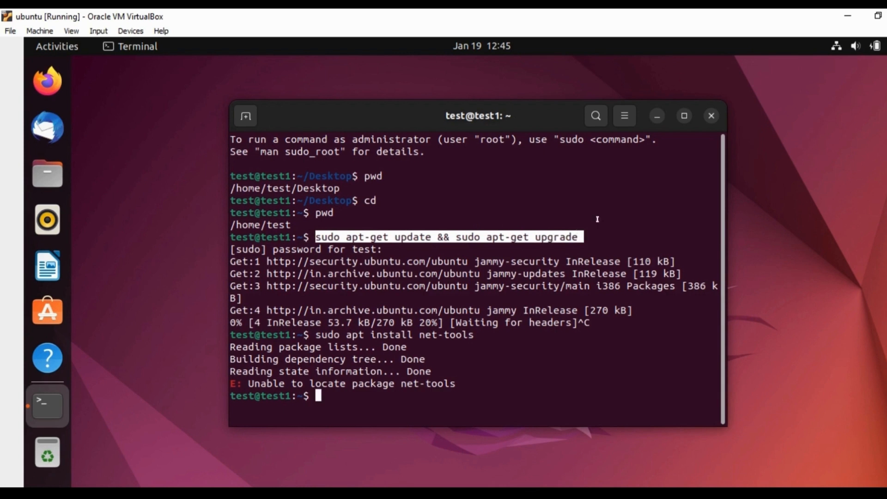
left_click(627, 205)
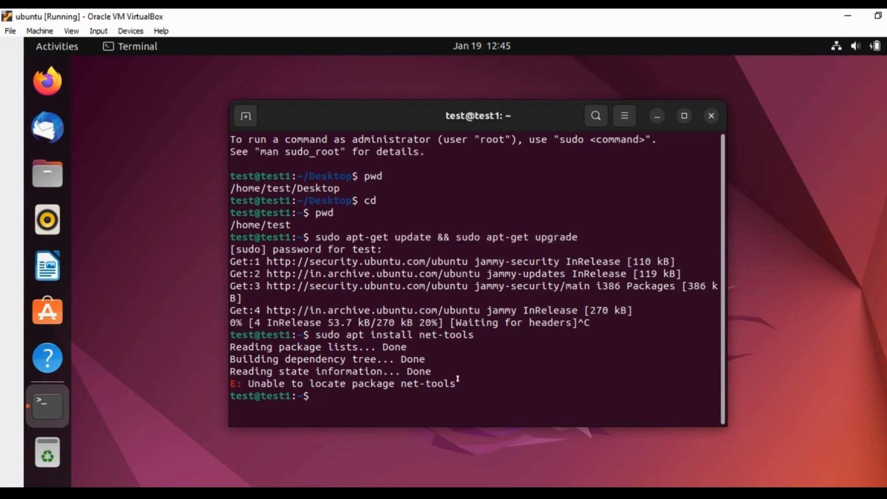
left_click_drag(458, 379, 409, 370)
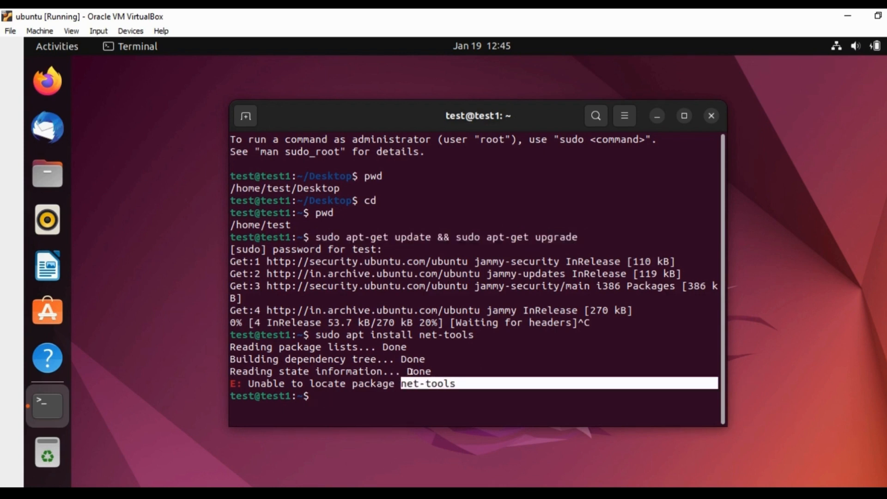
left_click(485, 345)
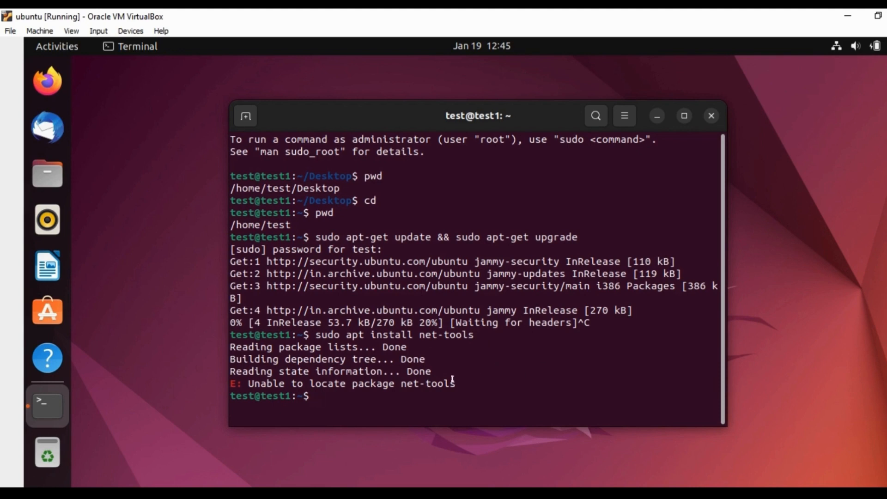
left_click_drag(454, 378, 254, 373)
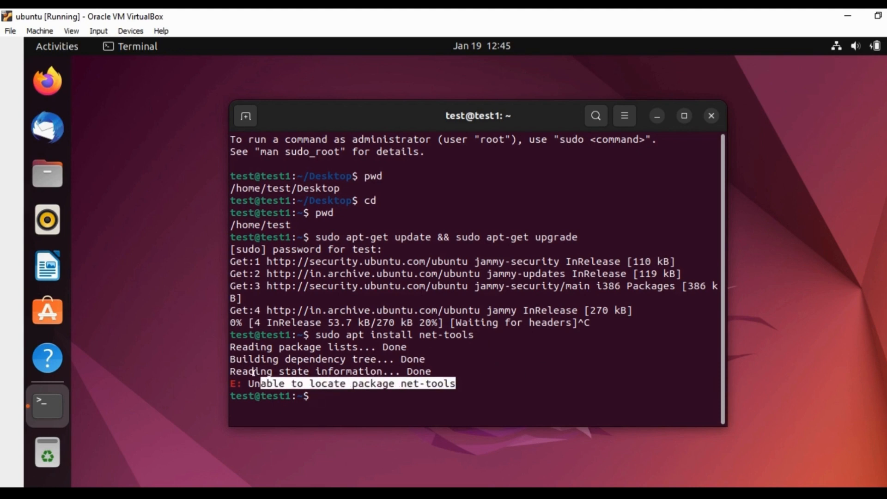
left_click(520, 337)
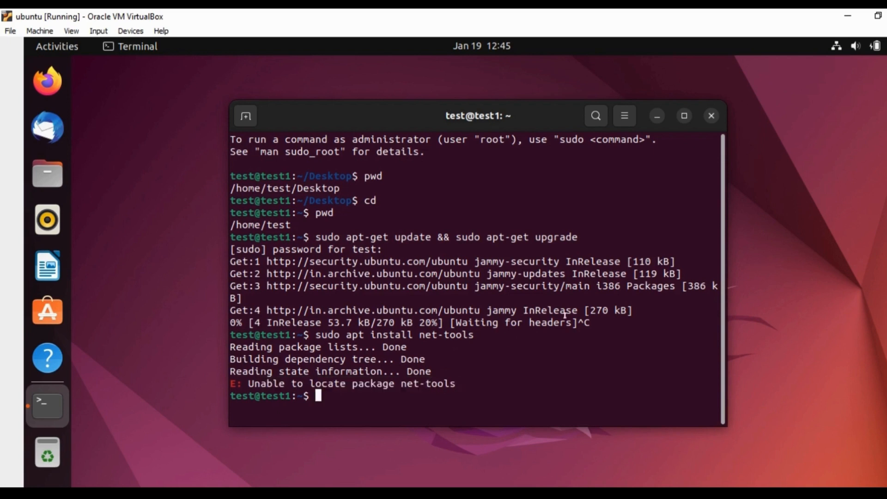
- Close the terminal window and bring up the desktop context menu a few times
left_click(706, 118)
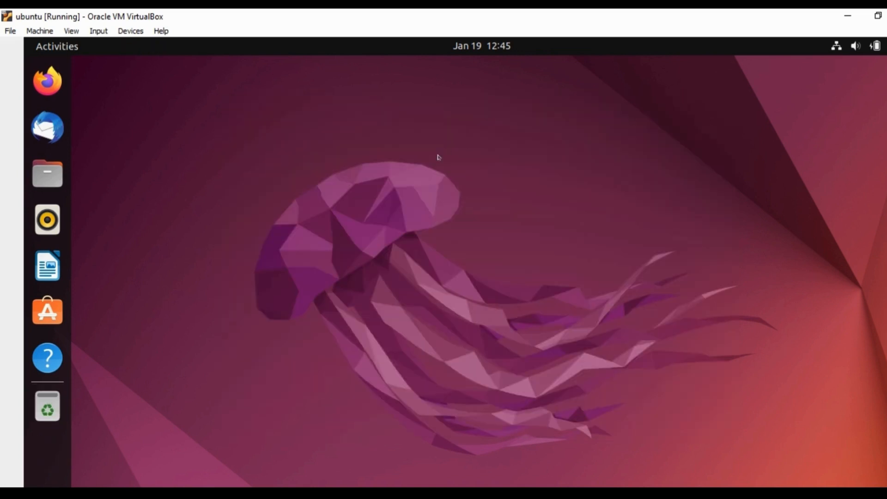
right_click(439, 158)
left_click(329, 174)
right_click(330, 174)
left_click(280, 172)
right_click(280, 171)
left_click(461, 164)
right_click(461, 164)
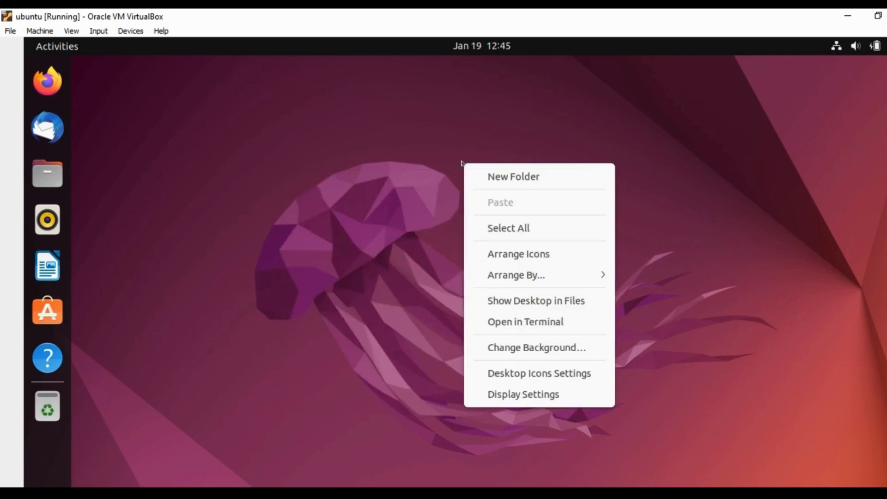
left_click(392, 117)
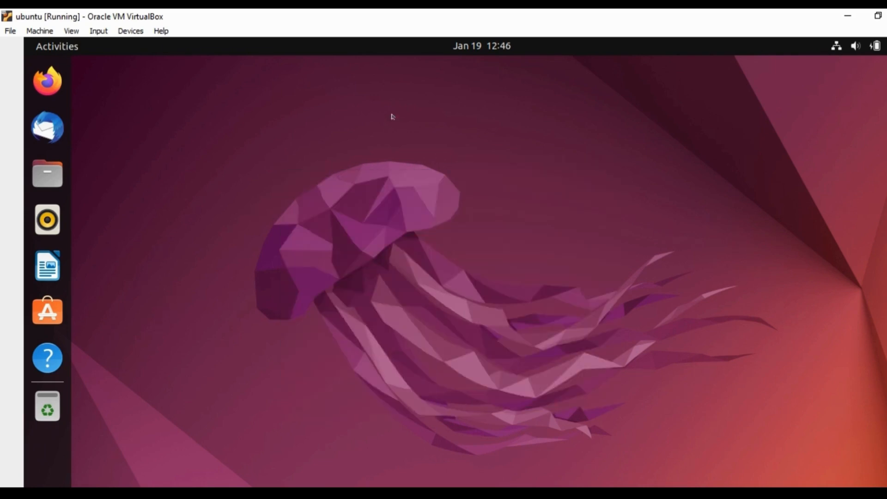
- Keep opening and dismissing the desktop context menu at different spots
right_click(375, 252)
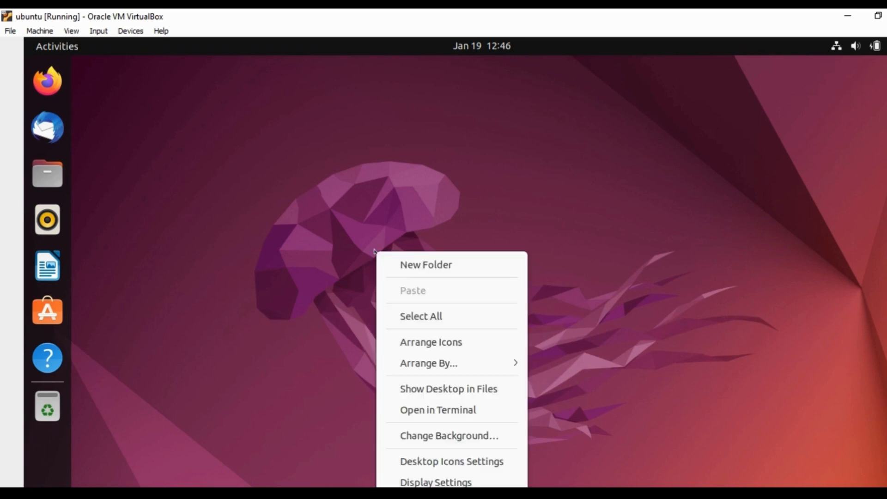
left_click(326, 212)
right_click(326, 212)
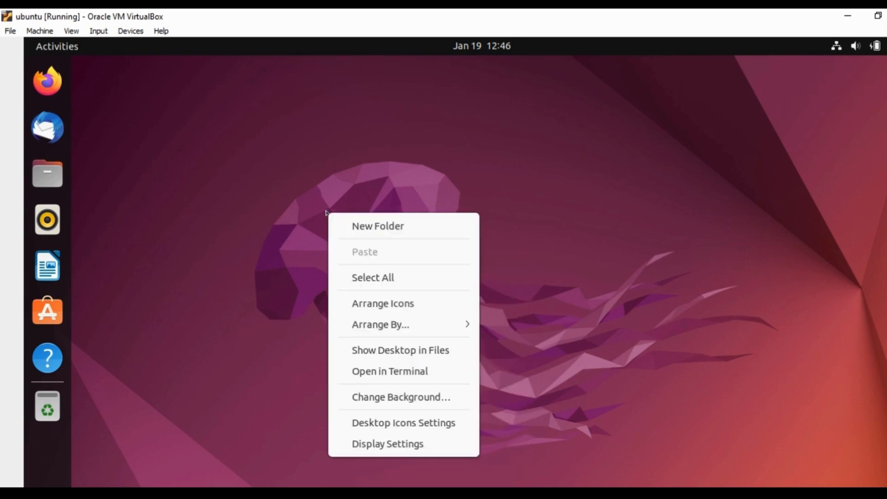
left_click(485, 188)
right_click(486, 189)
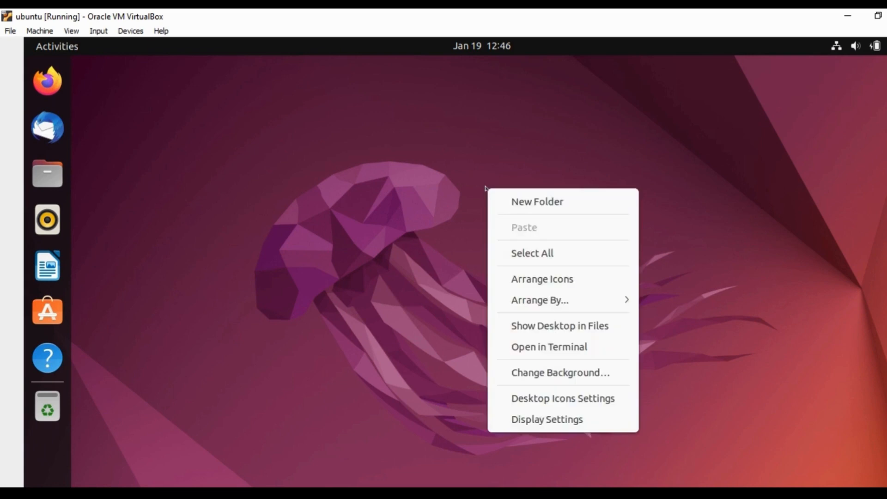
left_click(433, 208)
right_click(331, 160)
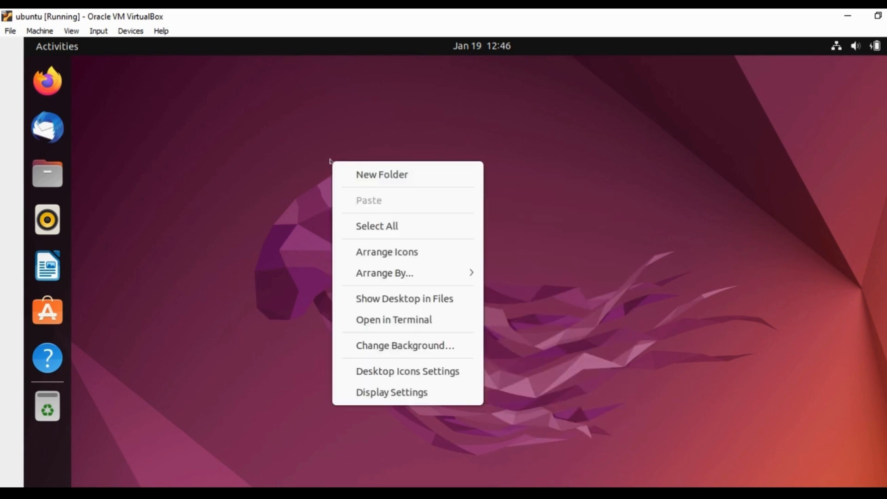
left_click(270, 160)
right_click(270, 160)
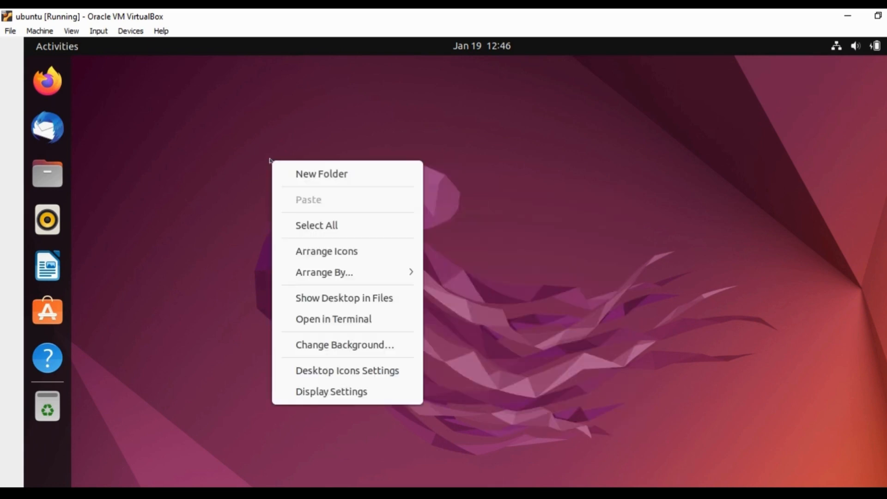
left_click(479, 151)
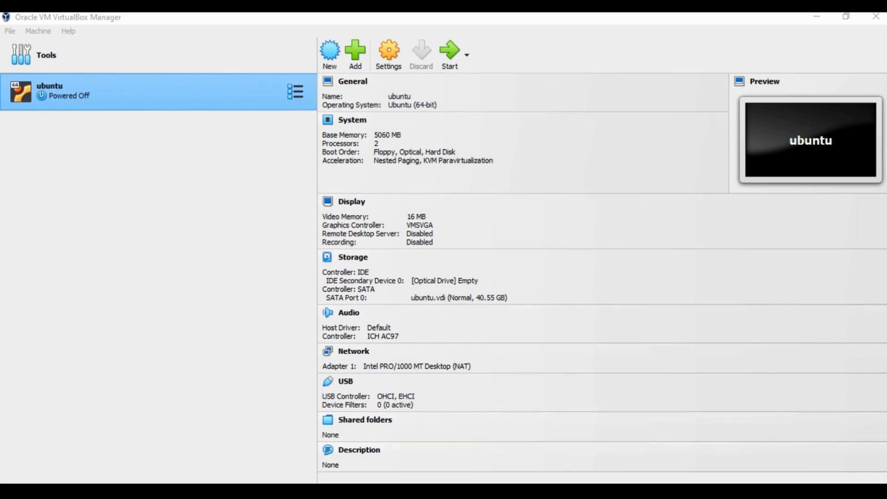
- Power off the ubuntu VM and return to VirtualBox Manager showing it Powered Off
left_click(690, 491)
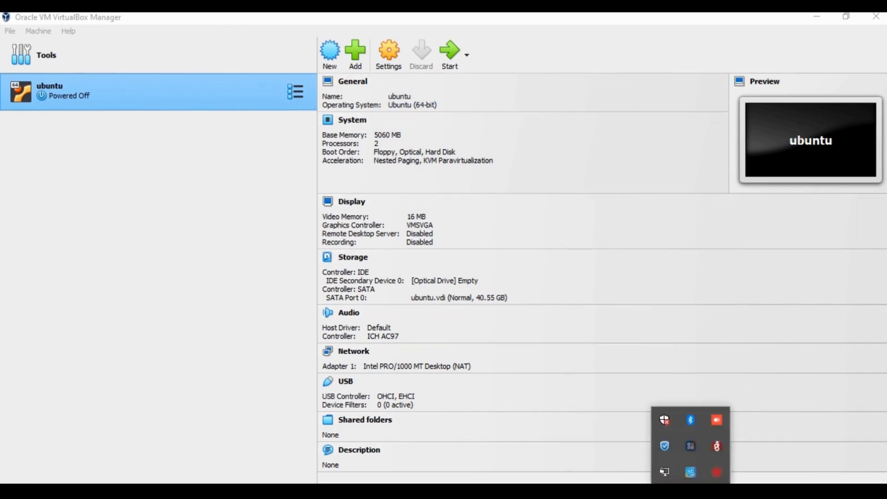
left_click(715, 471)
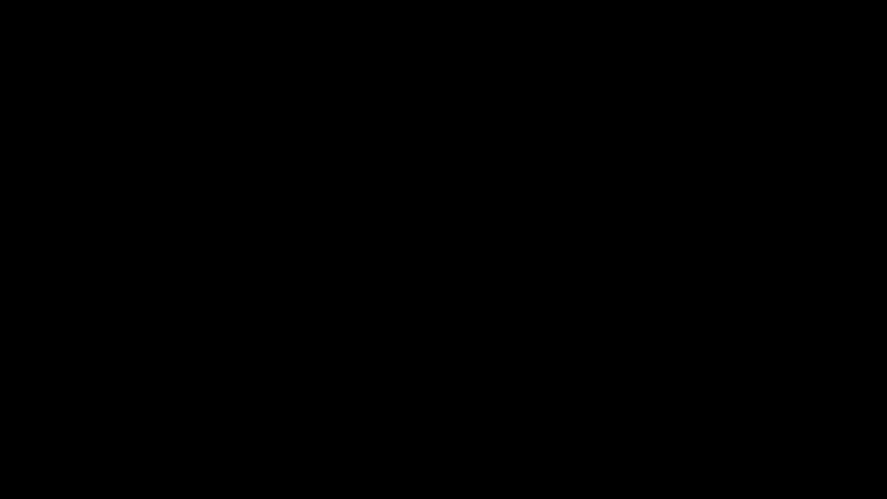